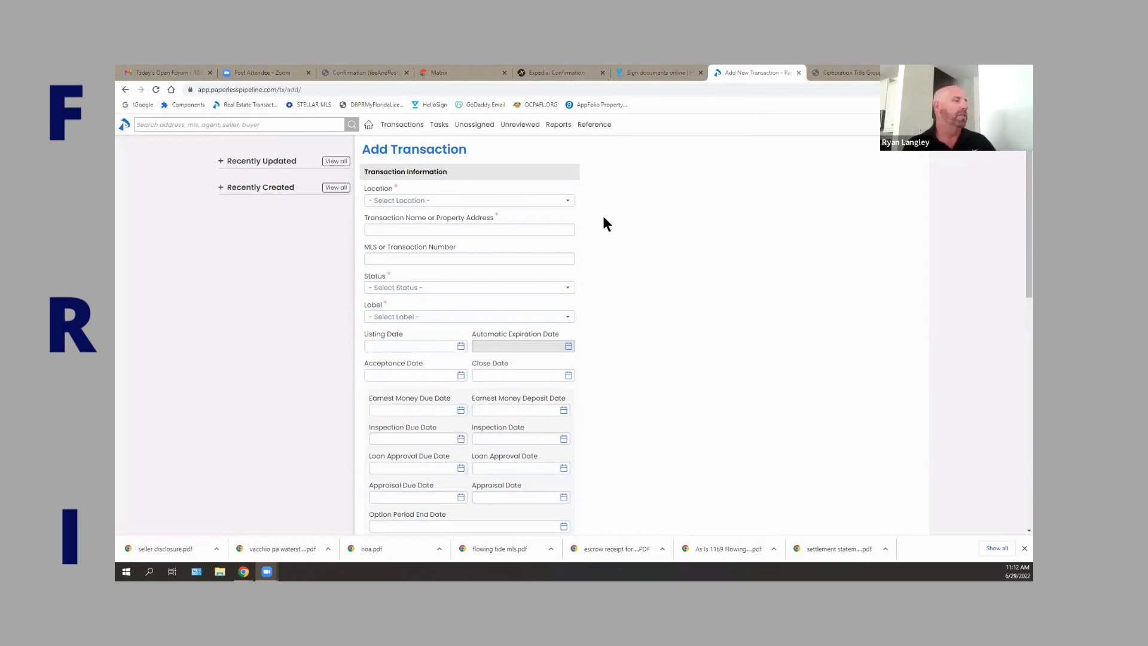
left_click(557, 205)
left_click(425, 215)
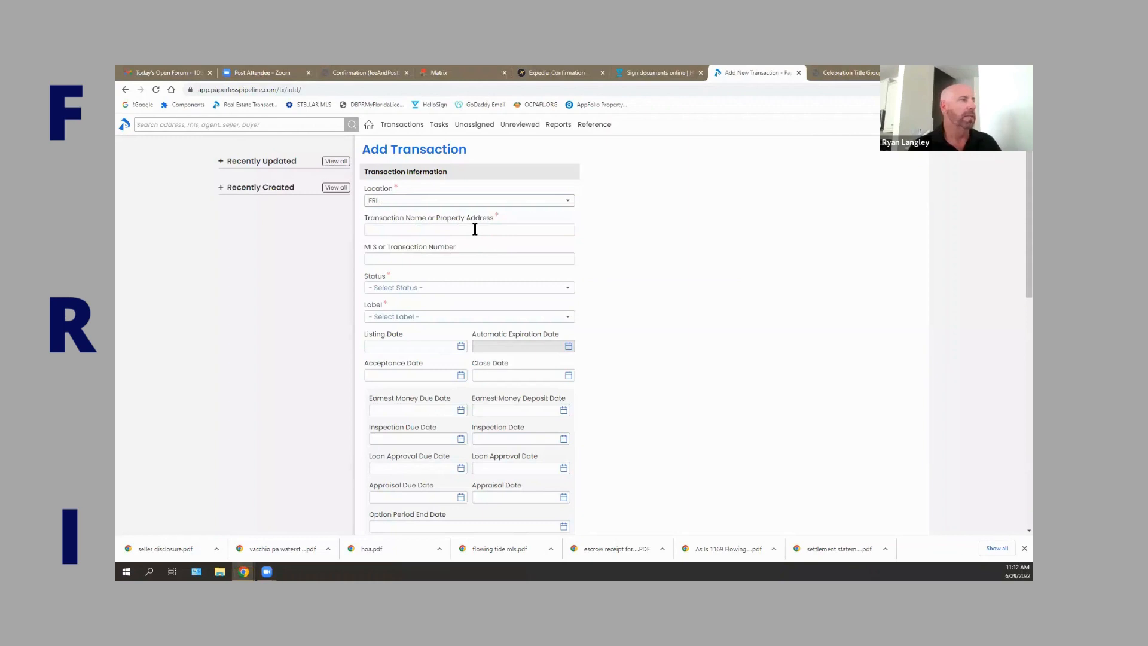
left_click(475, 230)
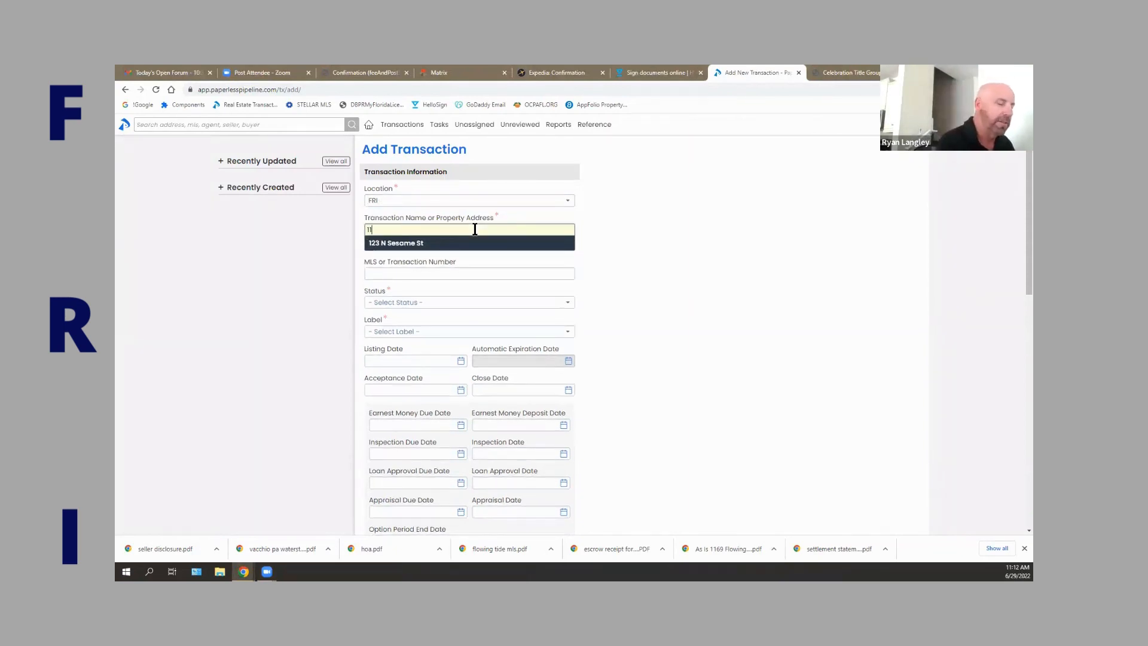
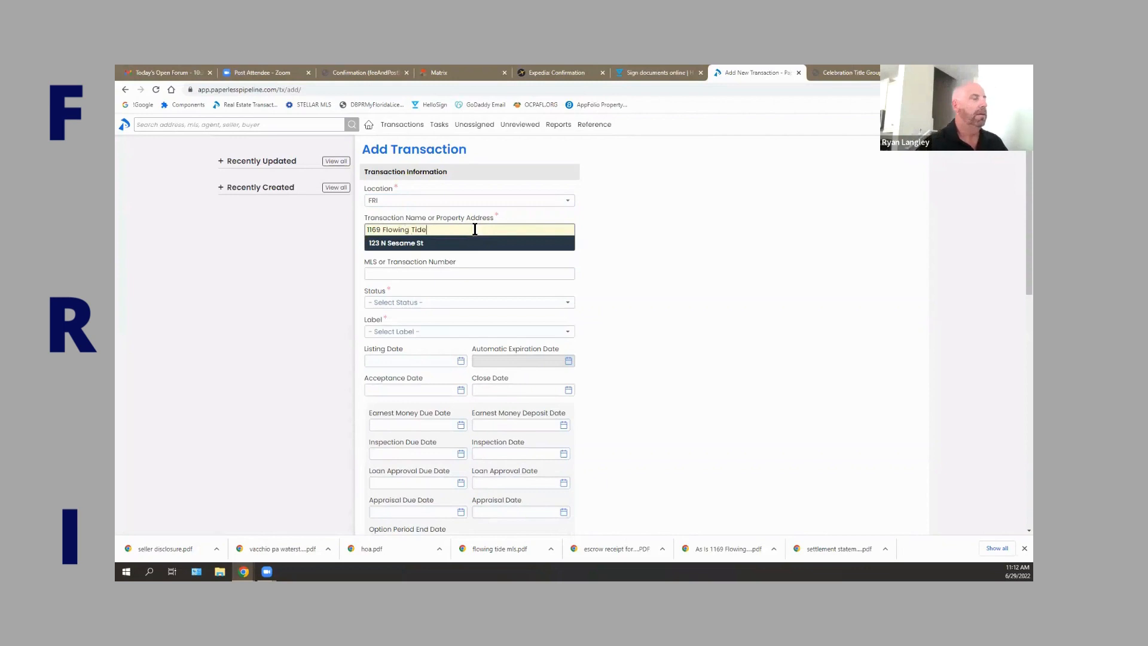
left_click(472, 270)
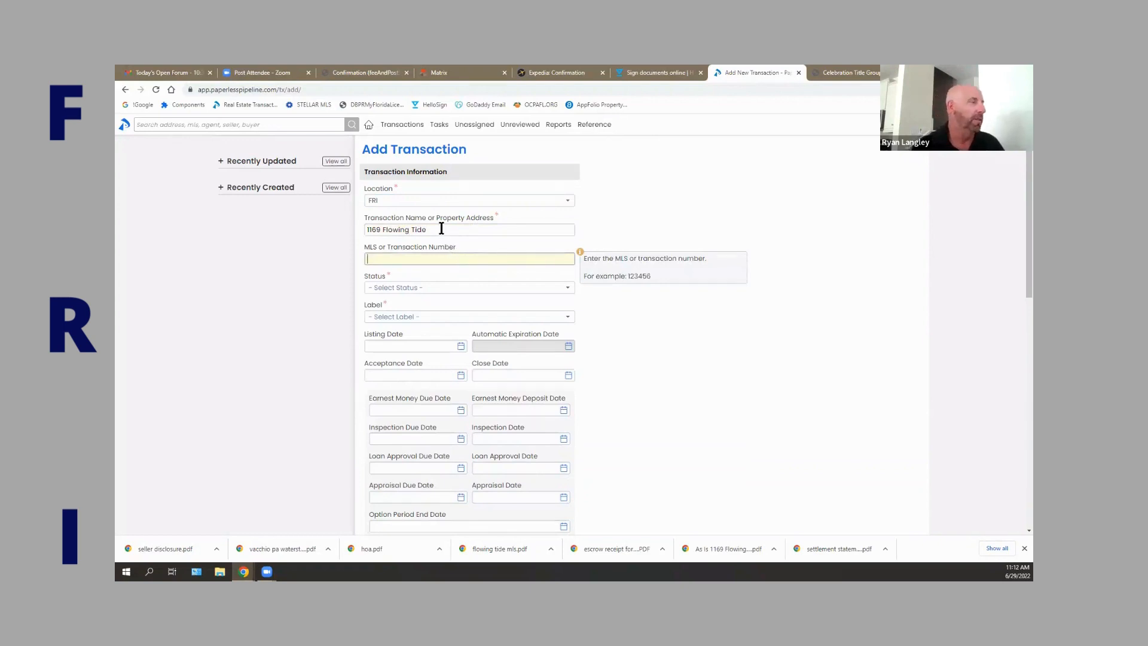
Set the status to Pending and the label to Residential Property.
left_click(442, 289)
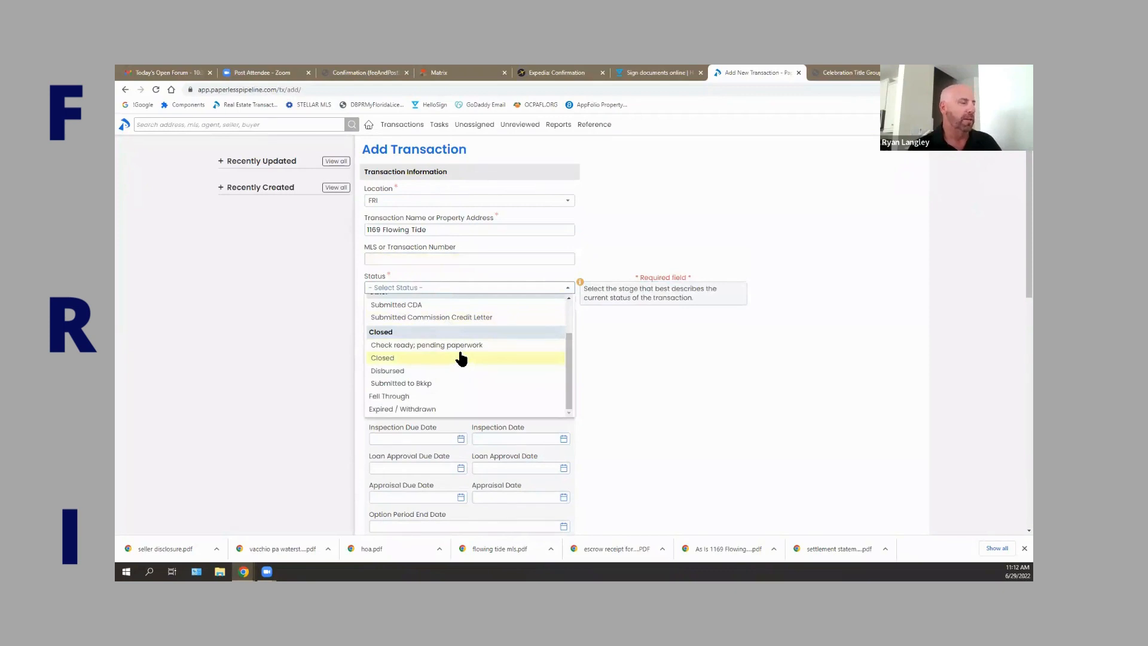
scroll(461, 357, "up", 2)
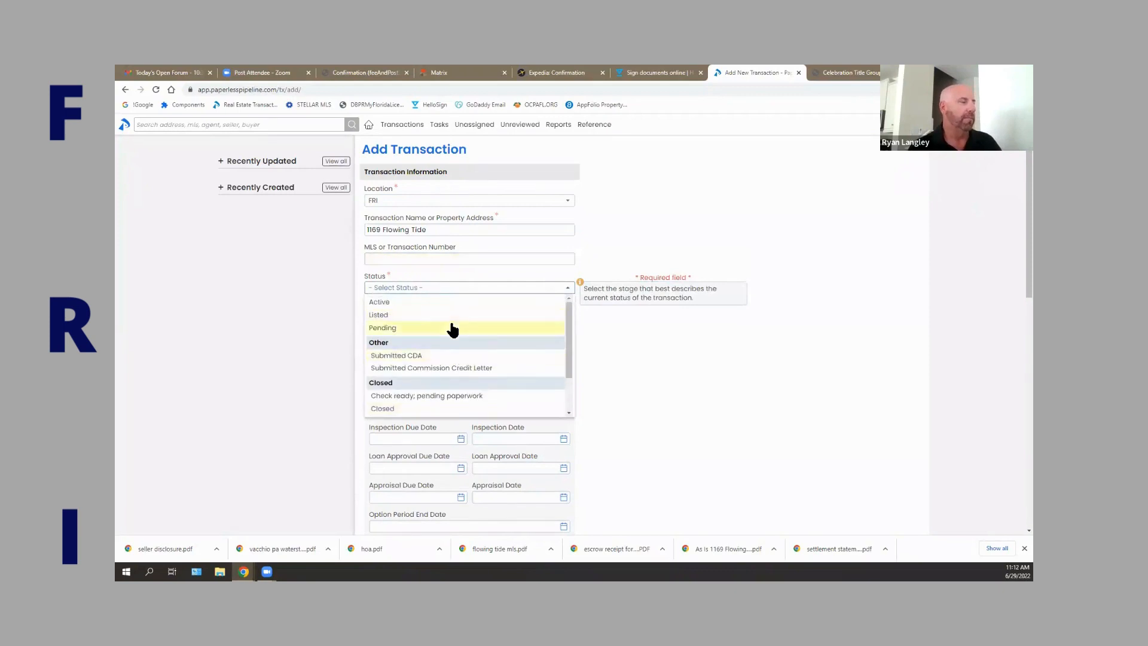
left_click(453, 328)
left_click(487, 318)
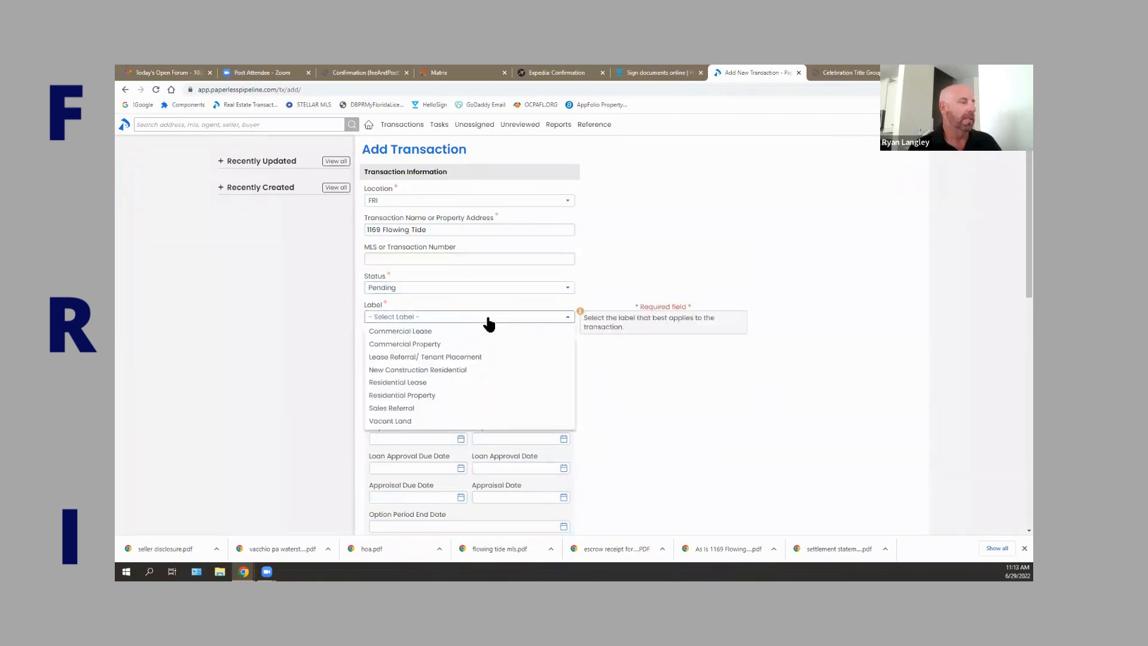
left_click(447, 395)
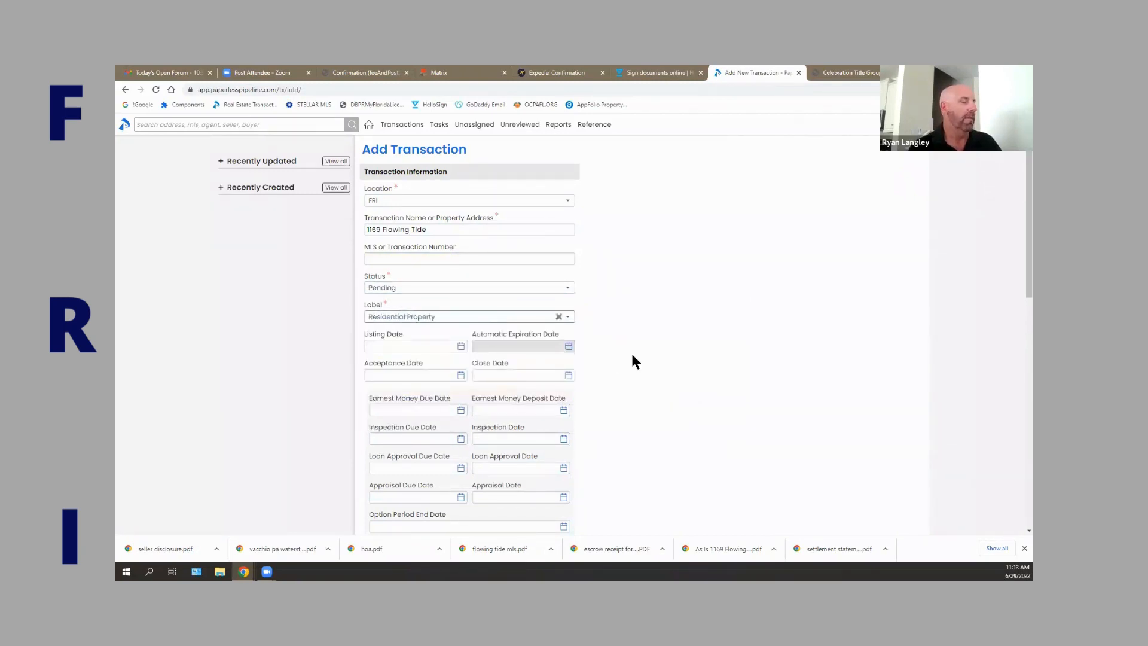
scroll(633, 357, "down", 2)
Enter a sale price of $425,000.
scroll(593, 325, "down", 1)
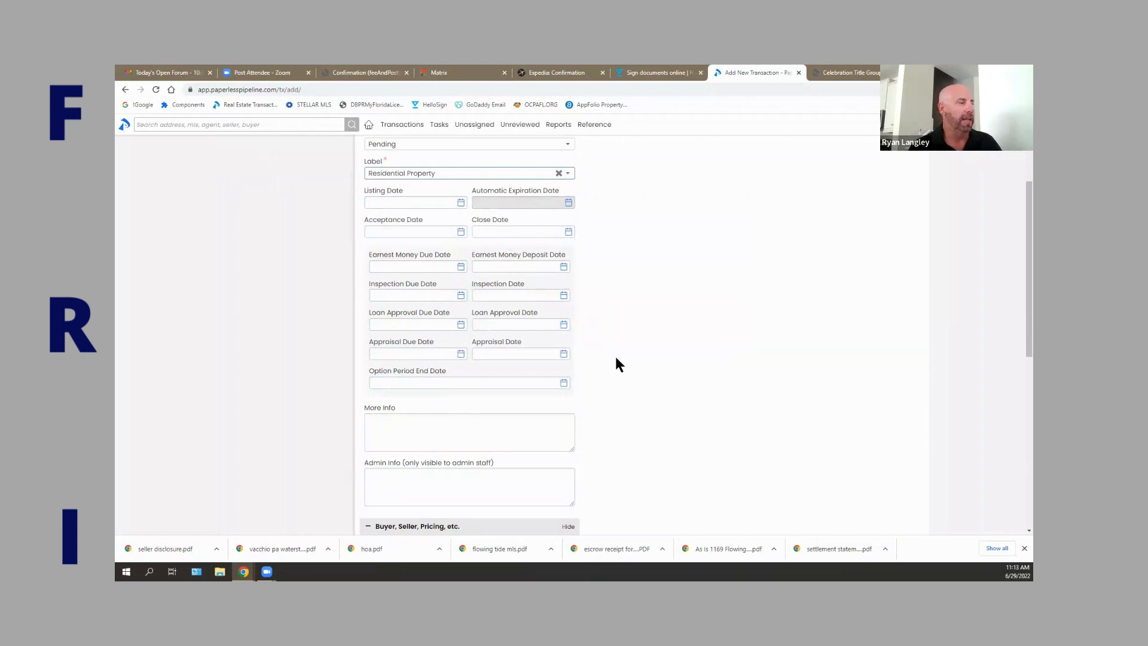
scroll(614, 359, "down", 1)
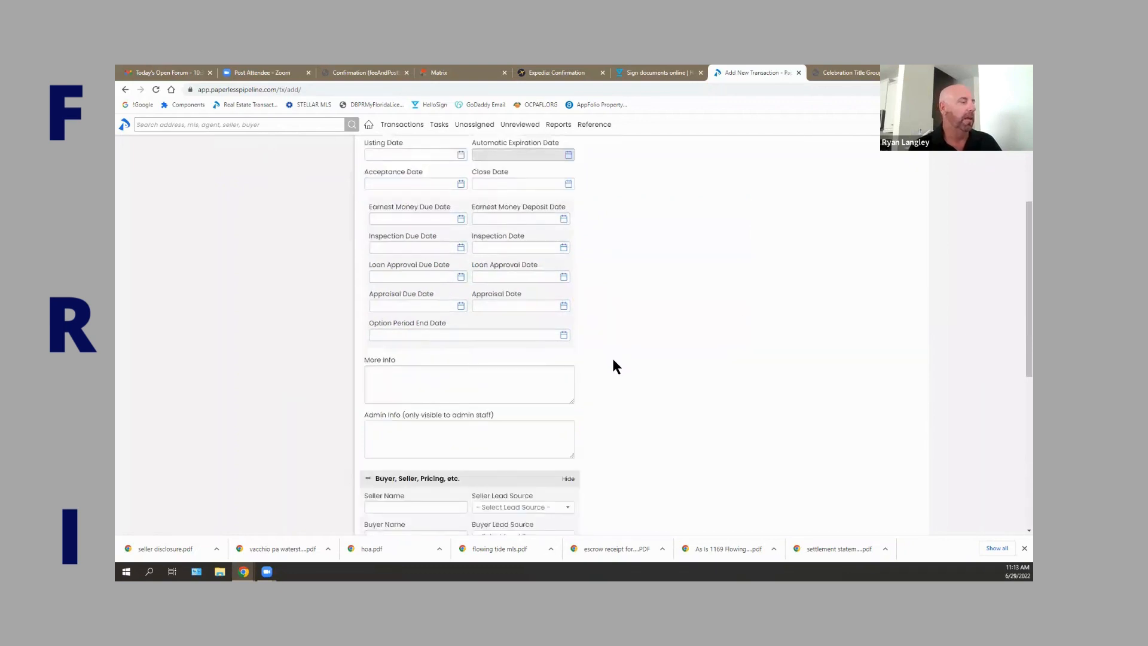
scroll(609, 356, "down", 1)
scroll(508, 360, "down", 1)
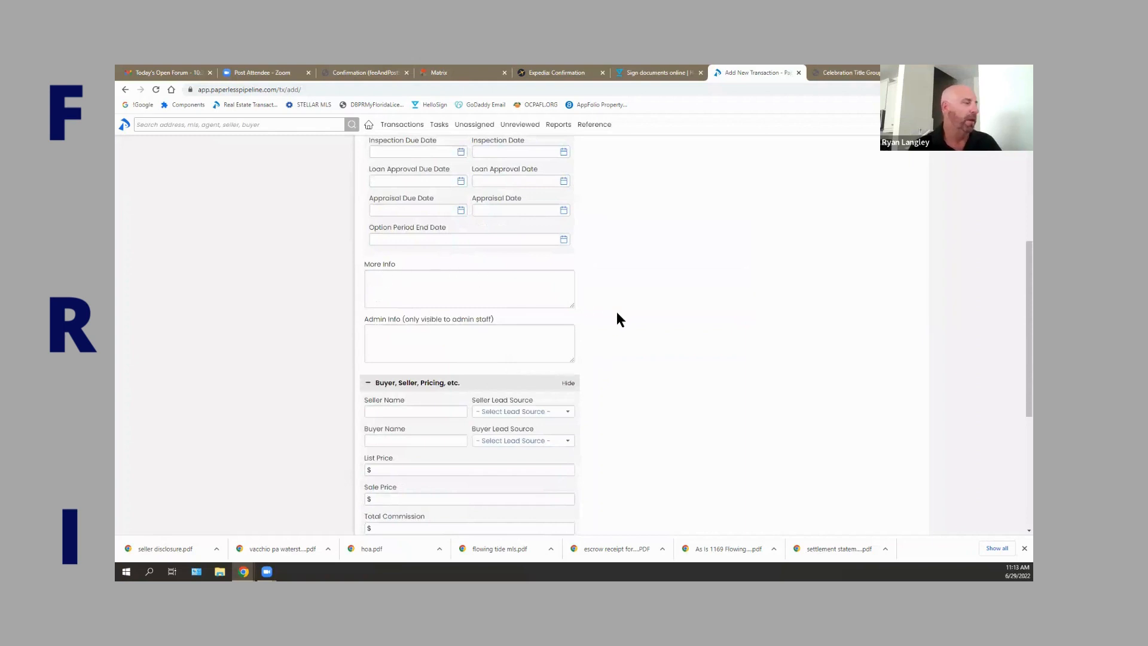
scroll(616, 313, "down", 2)
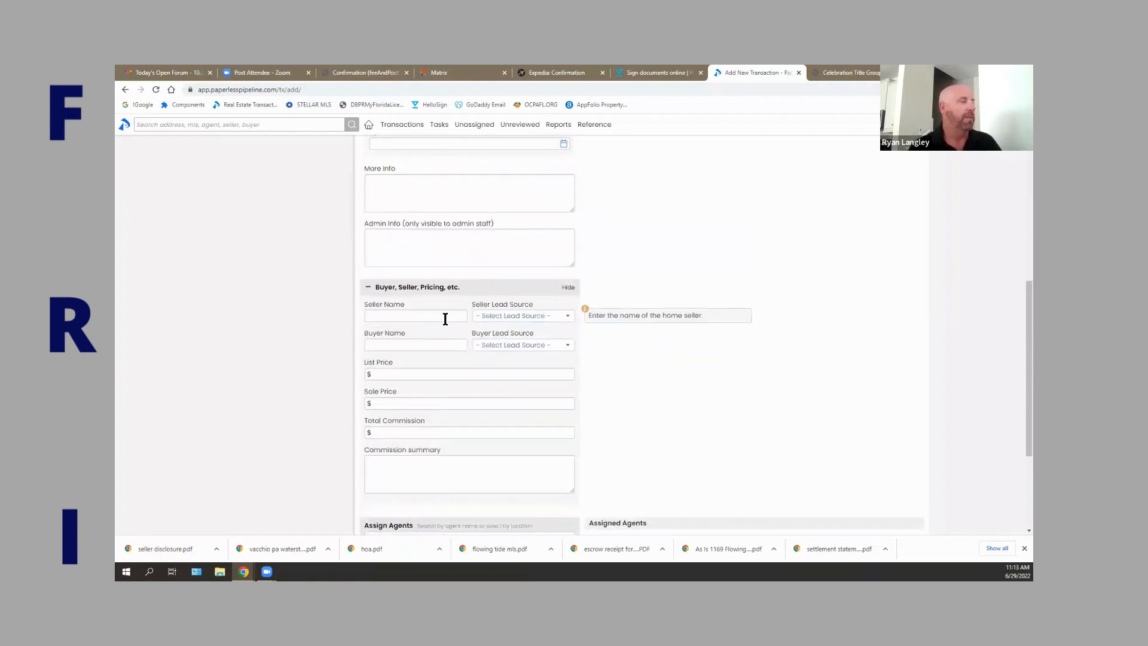
scroll(643, 355, "down", 2)
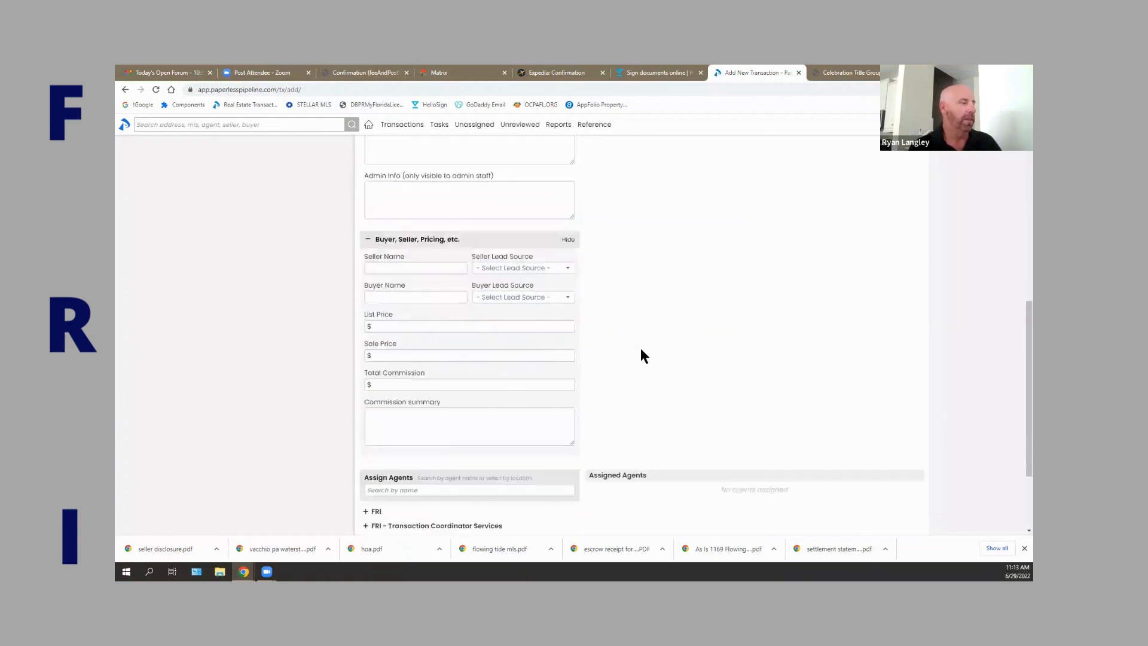
scroll(642, 353, "down", 1)
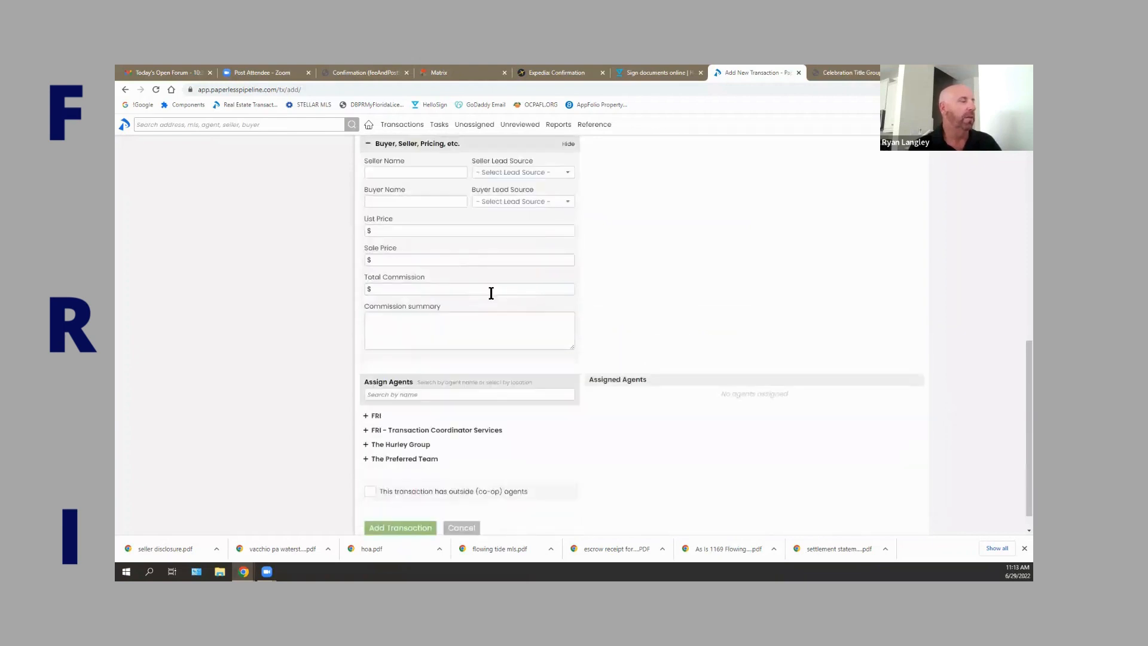
left_click(441, 259)
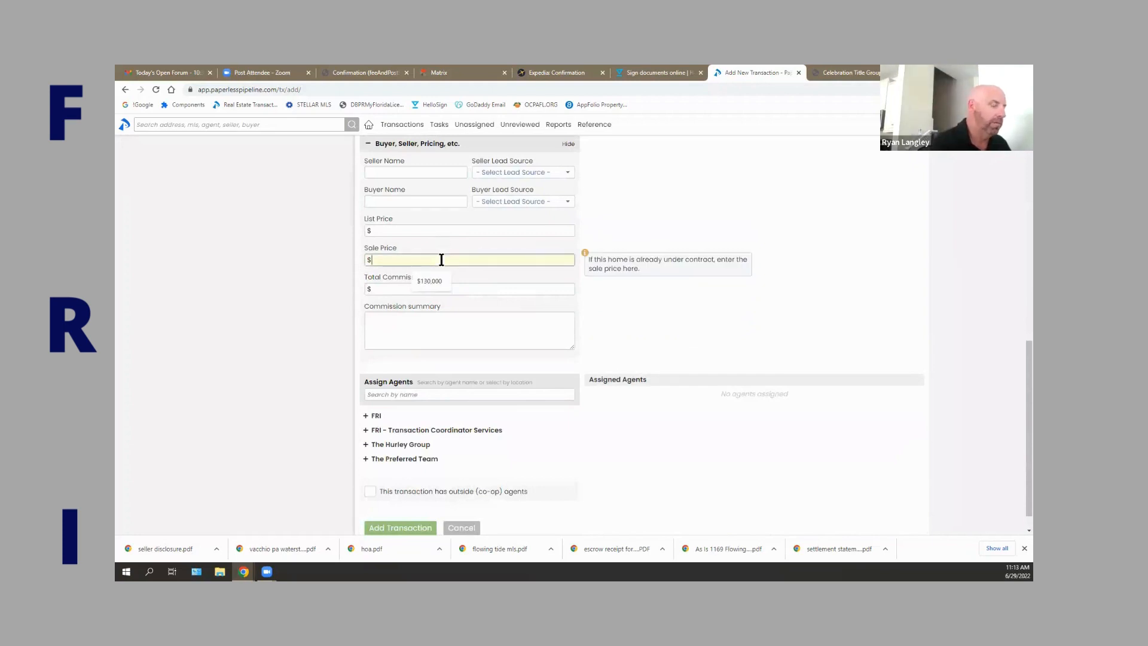
type("425000")
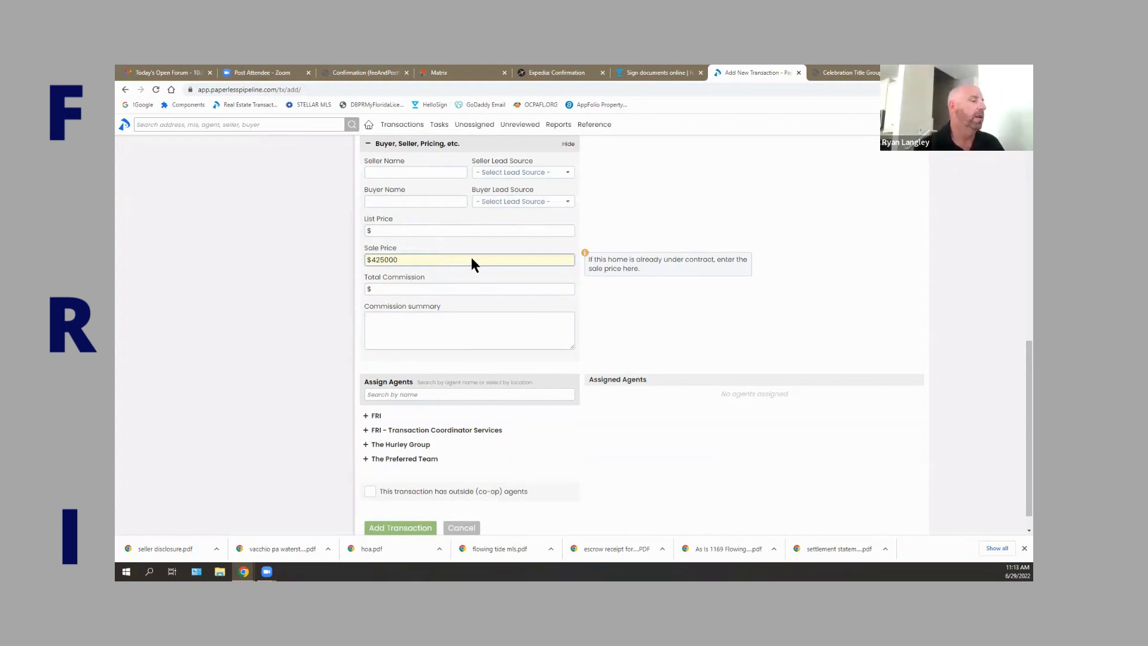
Enter a $9,000 total commission and a 70%/30% commission split summary.
left_click(428, 289)
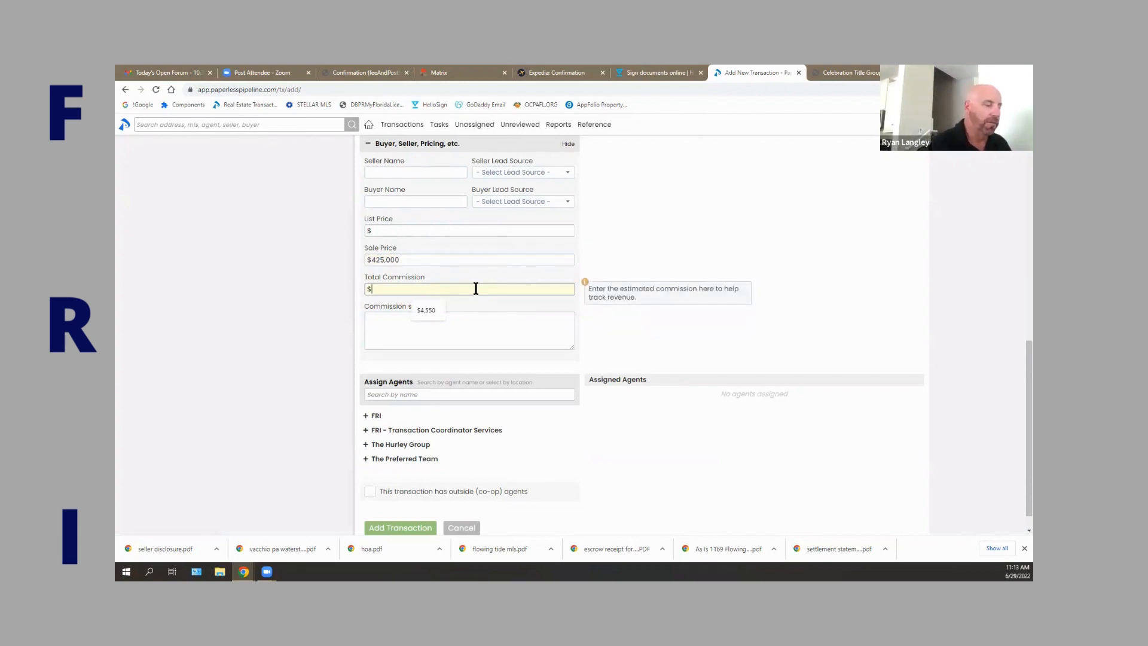
type("9")
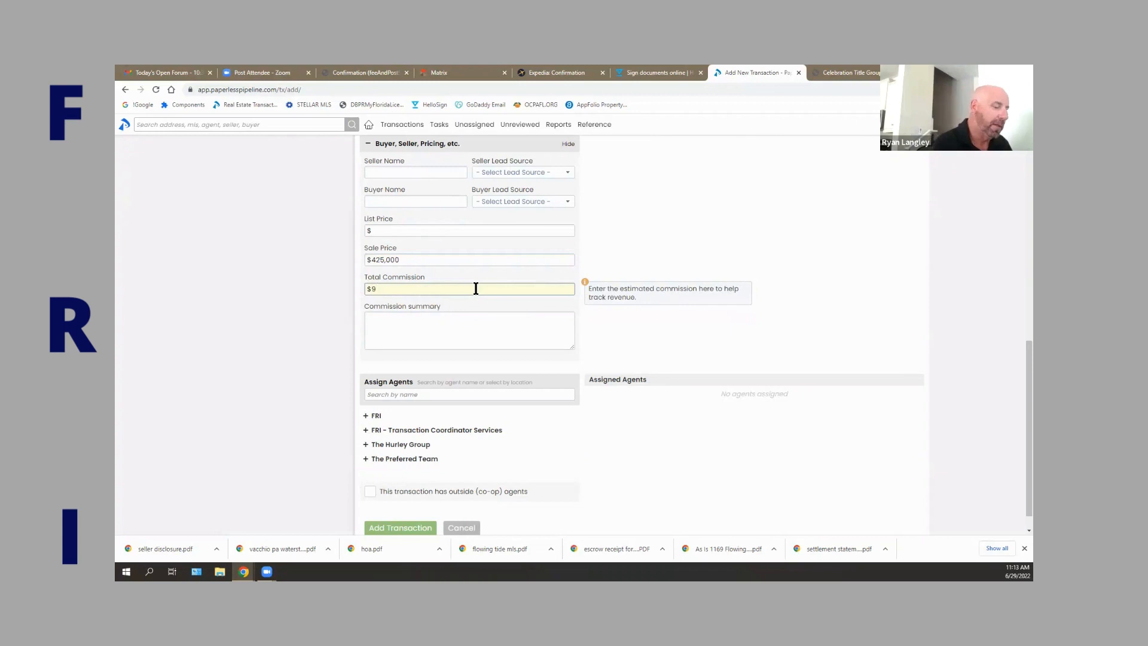
type("000")
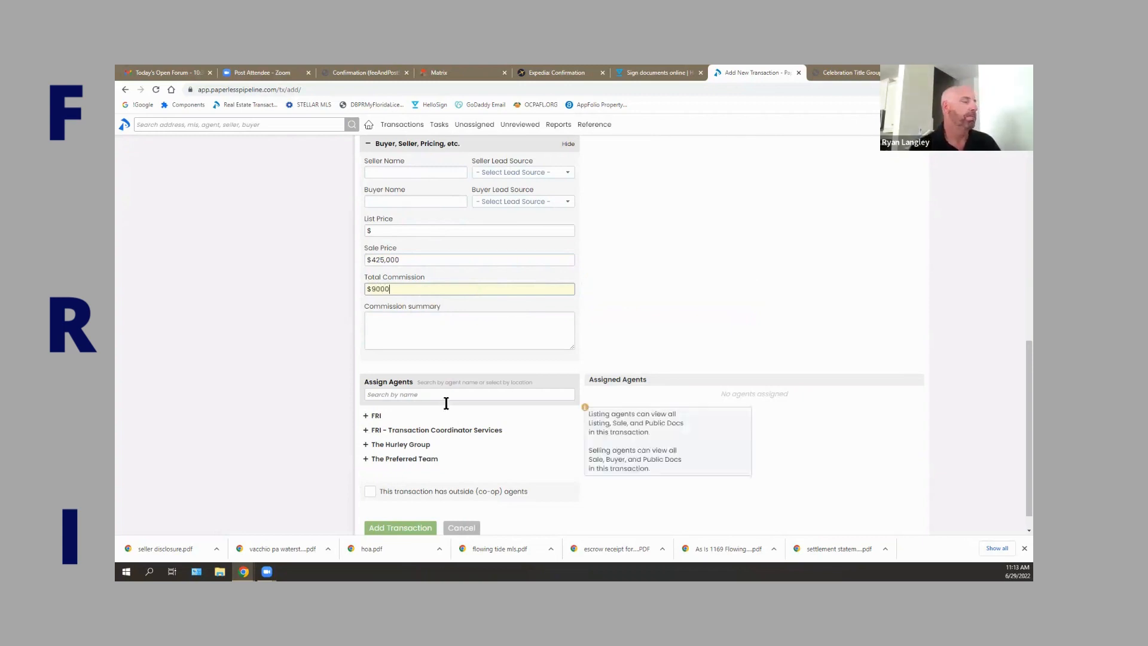
left_click(480, 339)
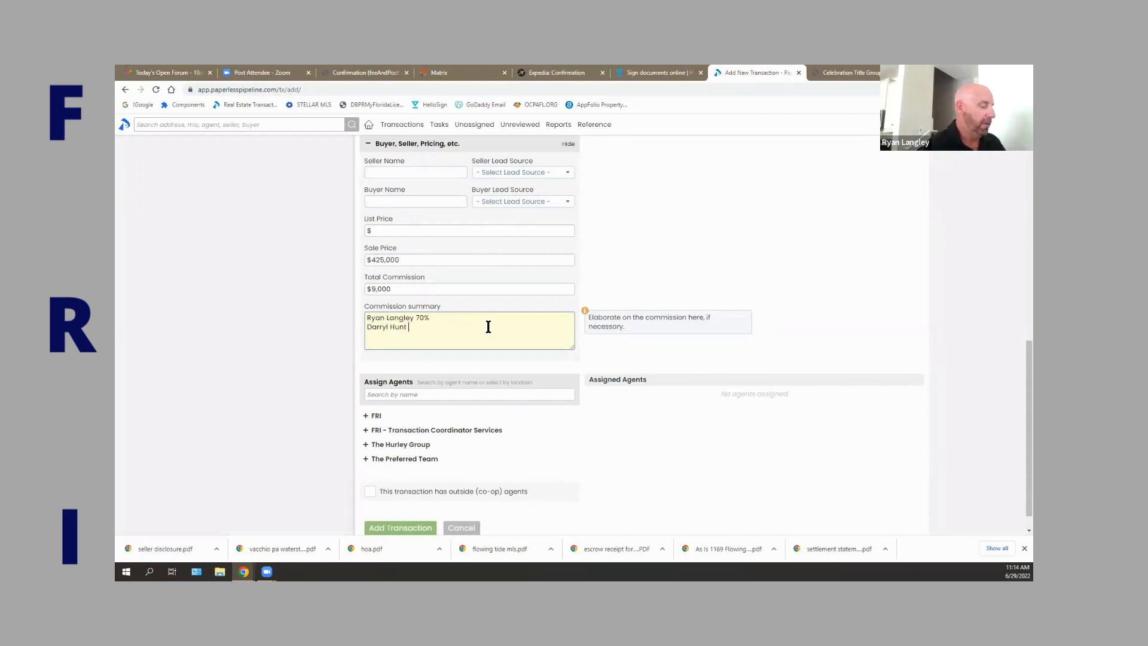
type("0%")
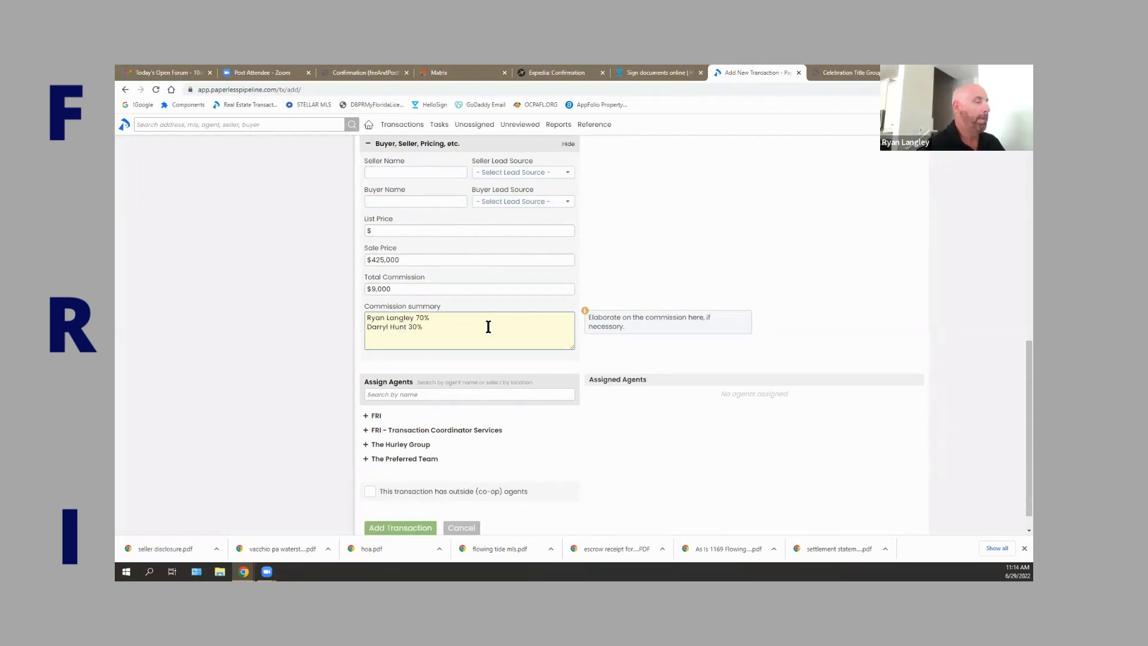
Search for each of the two agents and tick their Selling checkbox.
left_click(405, 394)
type("ryan")
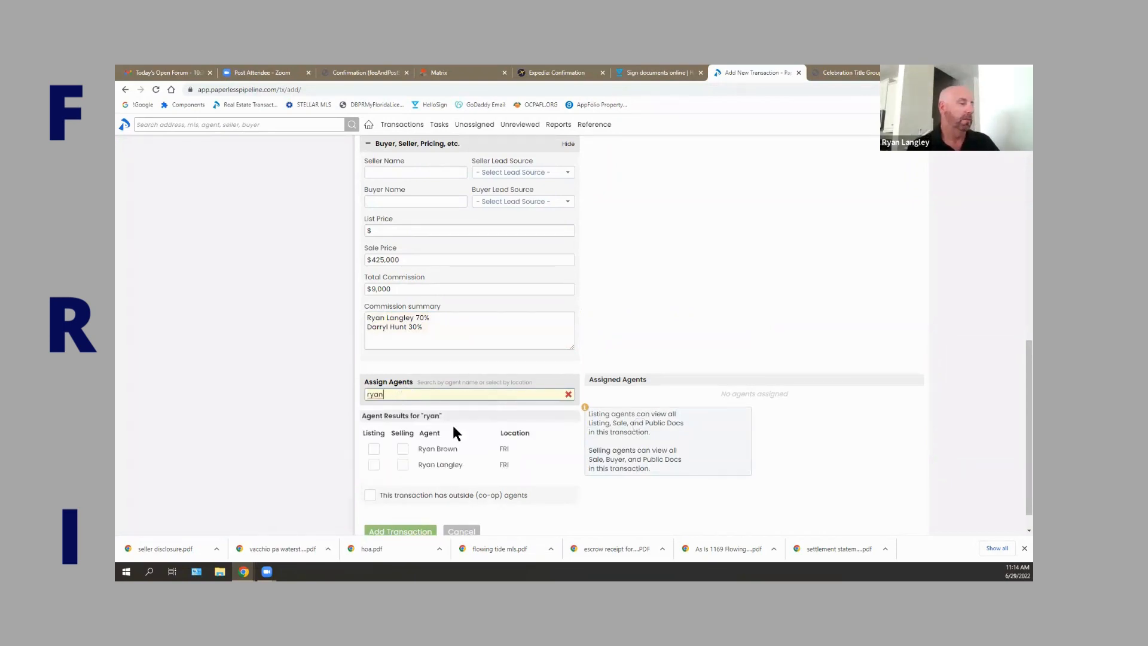
left_click(402, 466)
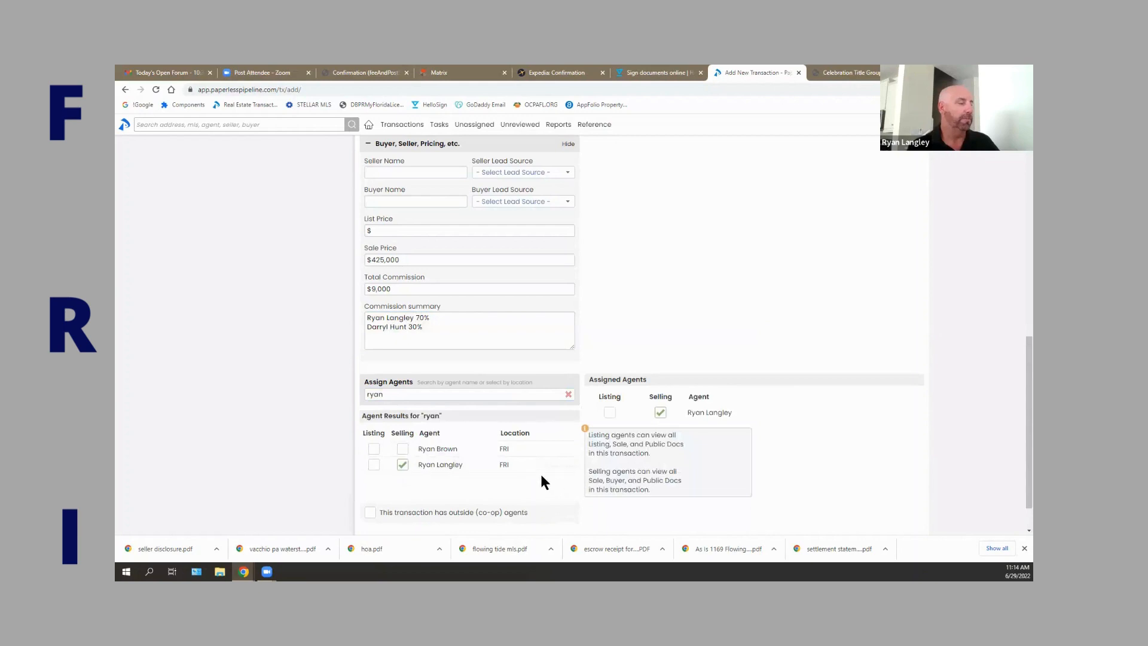
left_click(568, 394)
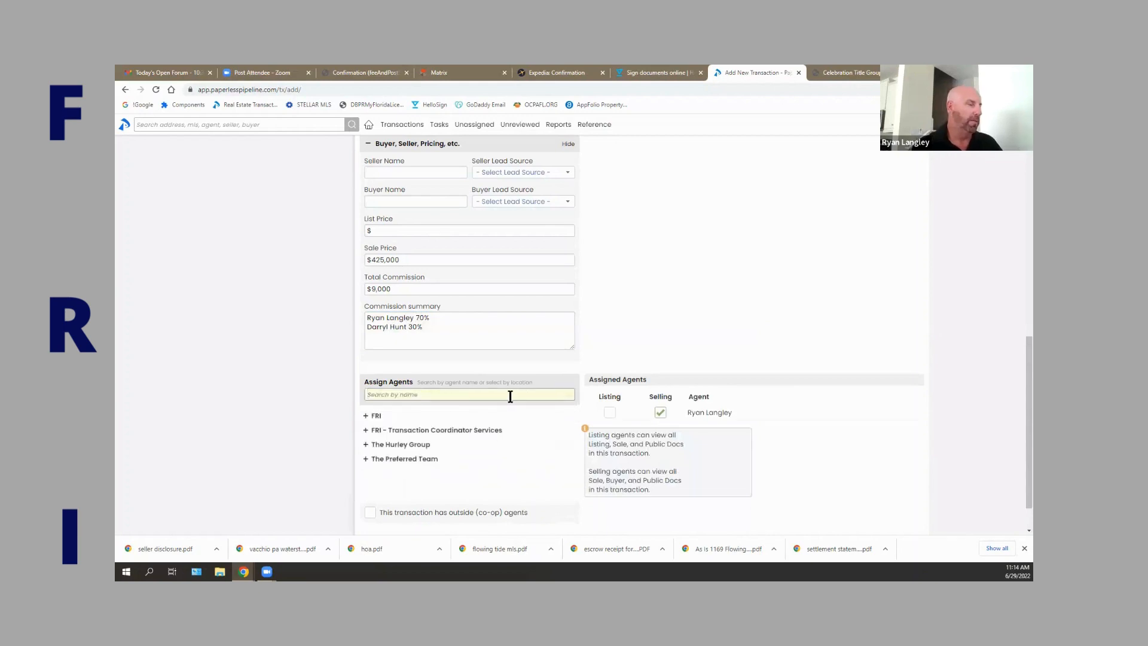
type("darry")
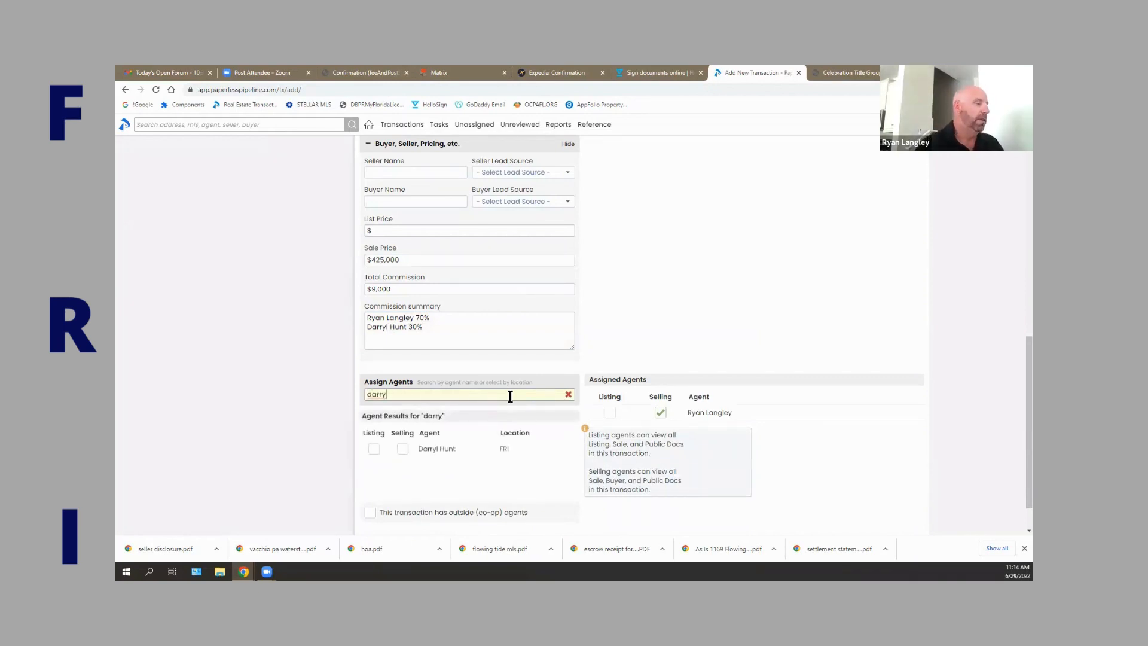
left_click(402, 448)
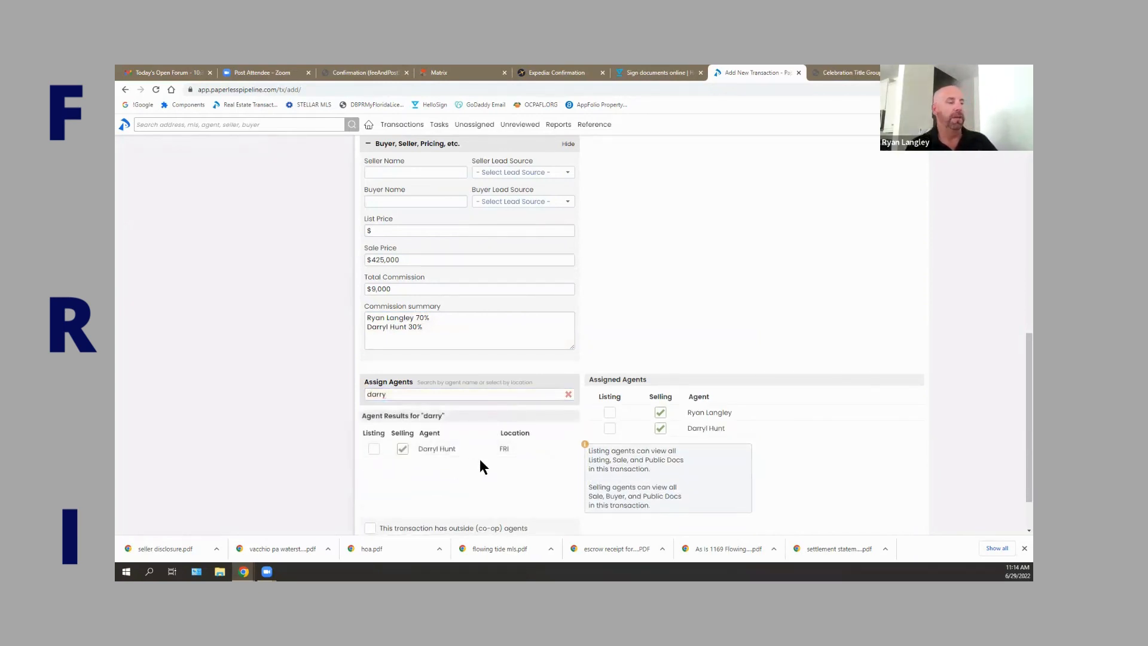
scroll(558, 461, "down", 2)
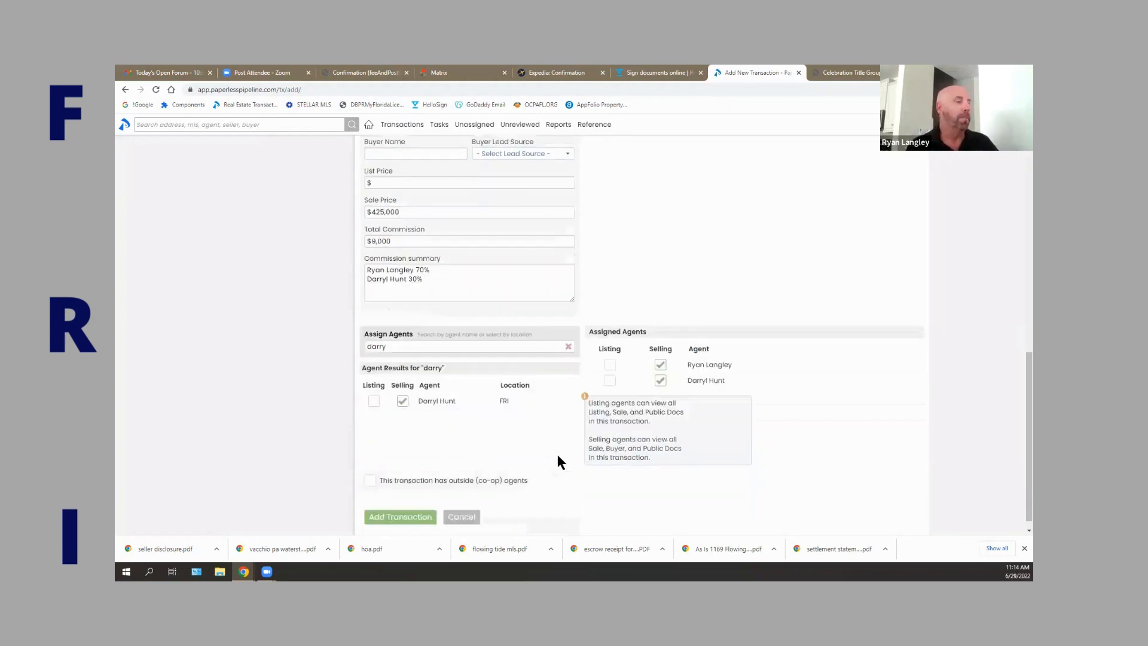
scroll(559, 445, "up", 2)
scroll(538, 451, "down", 2)
left_click(404, 504)
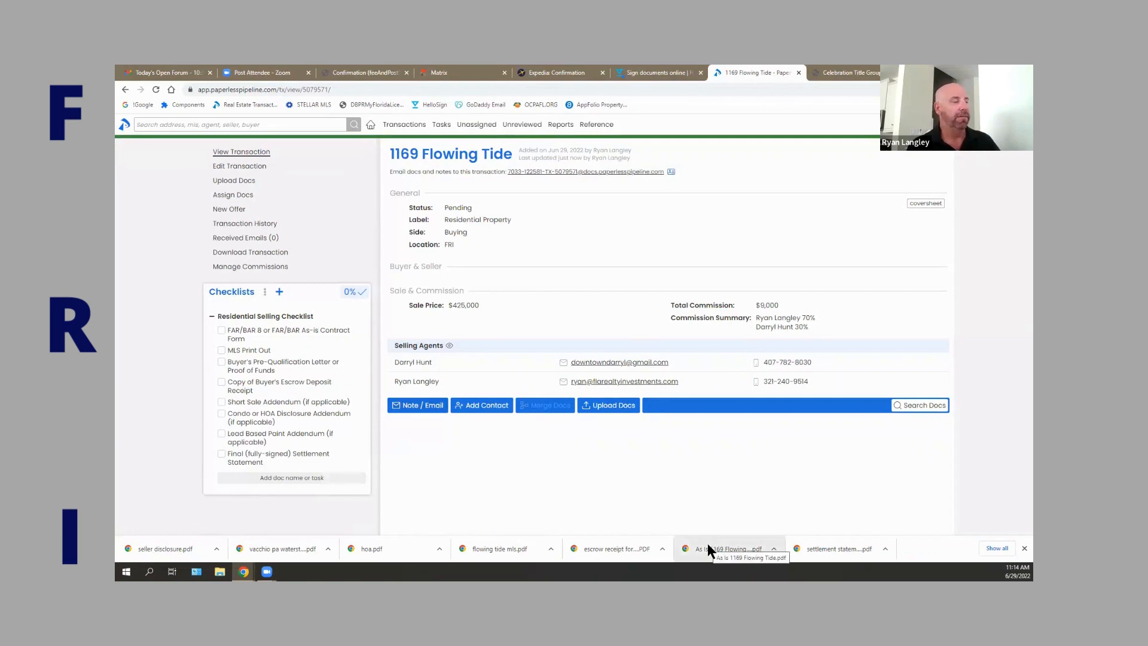
left_click(614, 406)
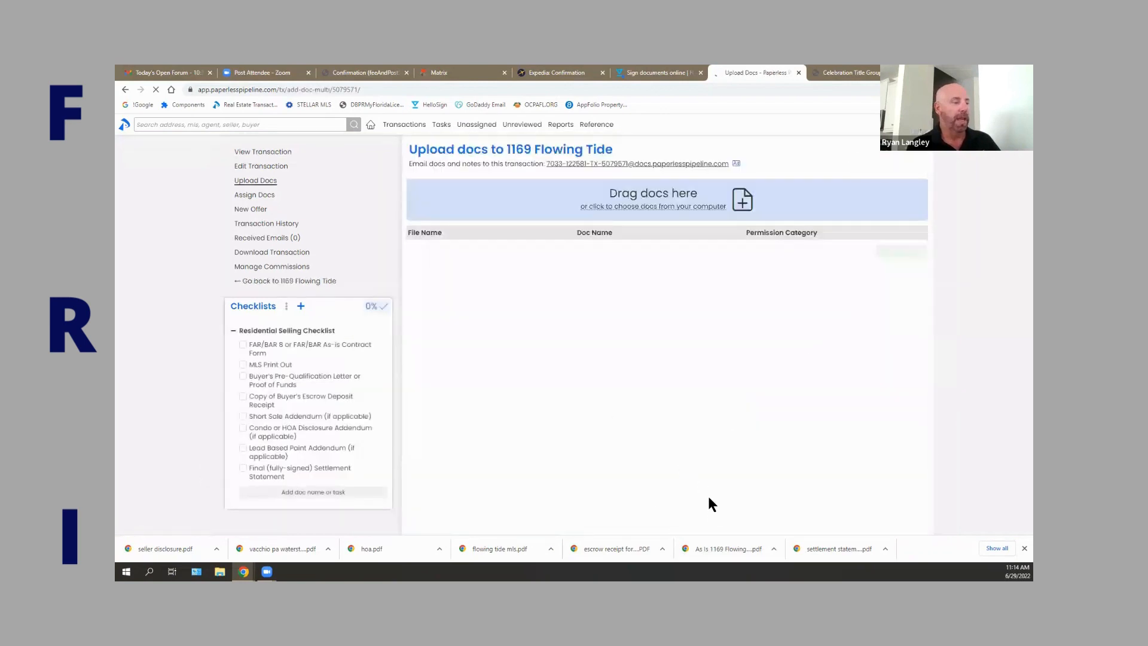
left_click_drag(727, 558, 658, 210)
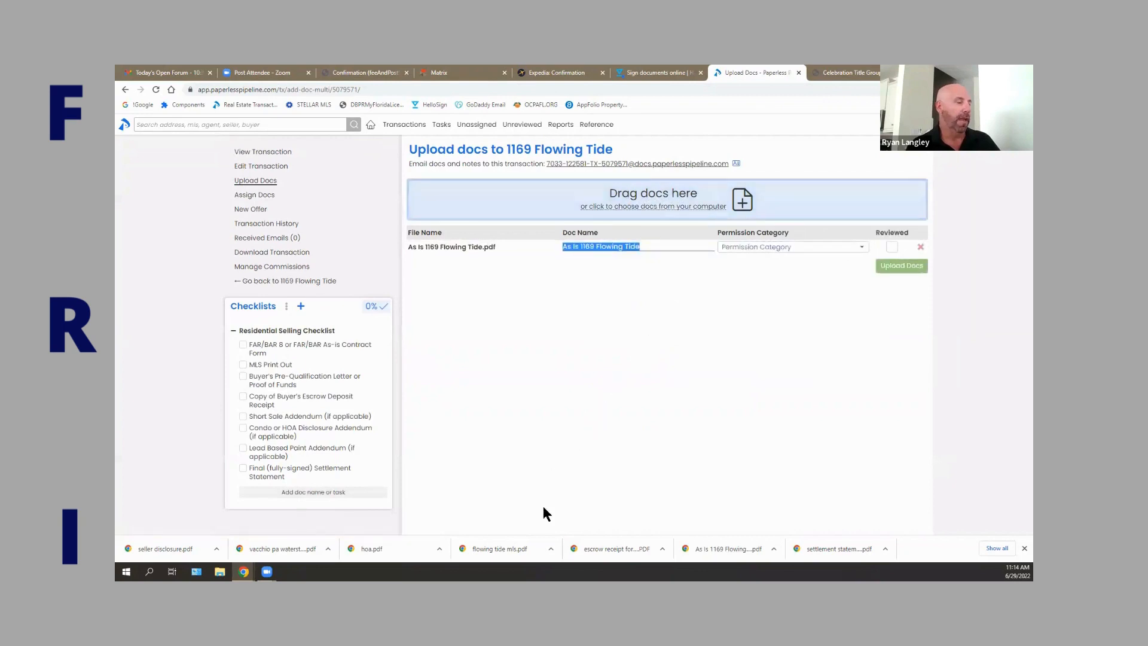
left_click_drag(523, 549, 656, 207)
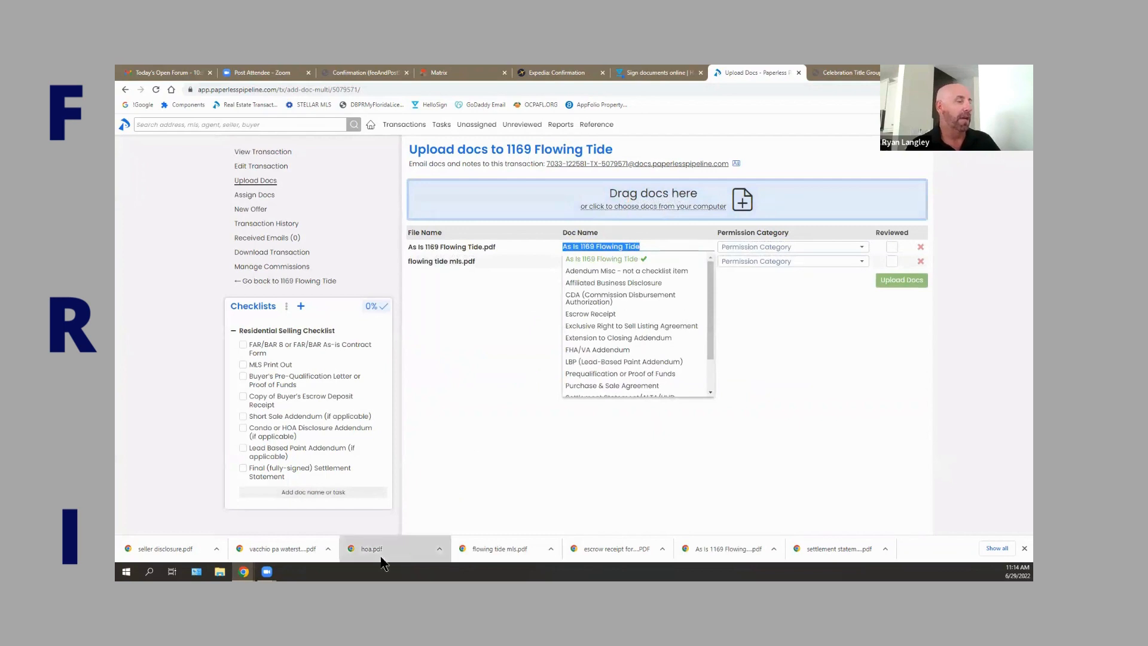
left_click_drag(383, 555, 645, 207)
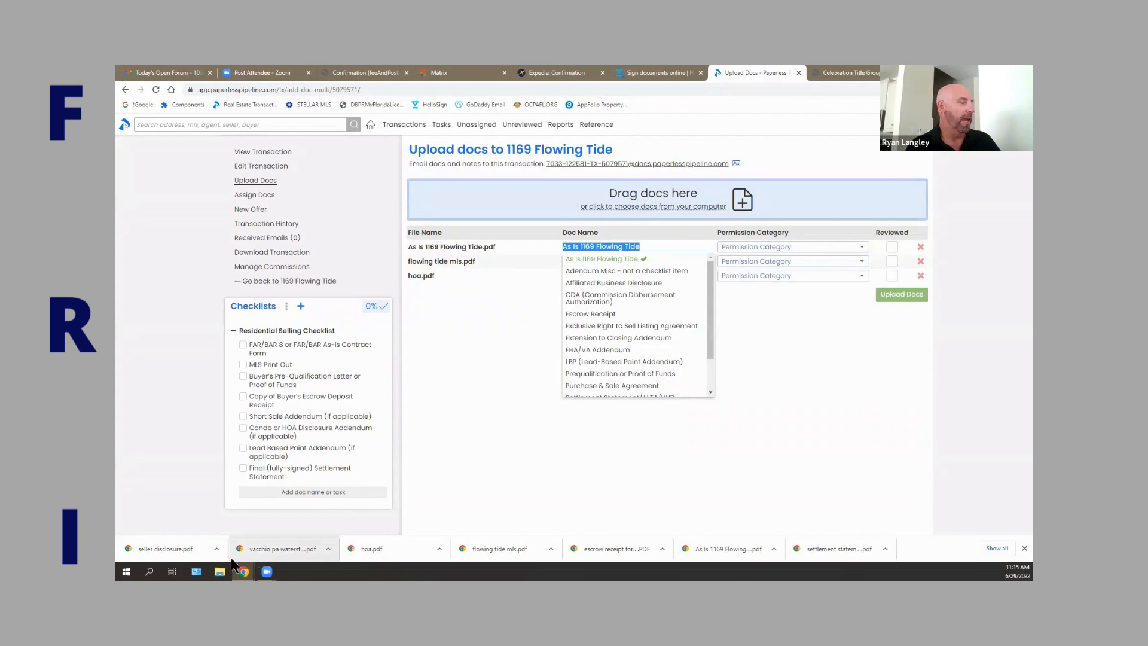
left_click_drag(193, 559, 651, 207)
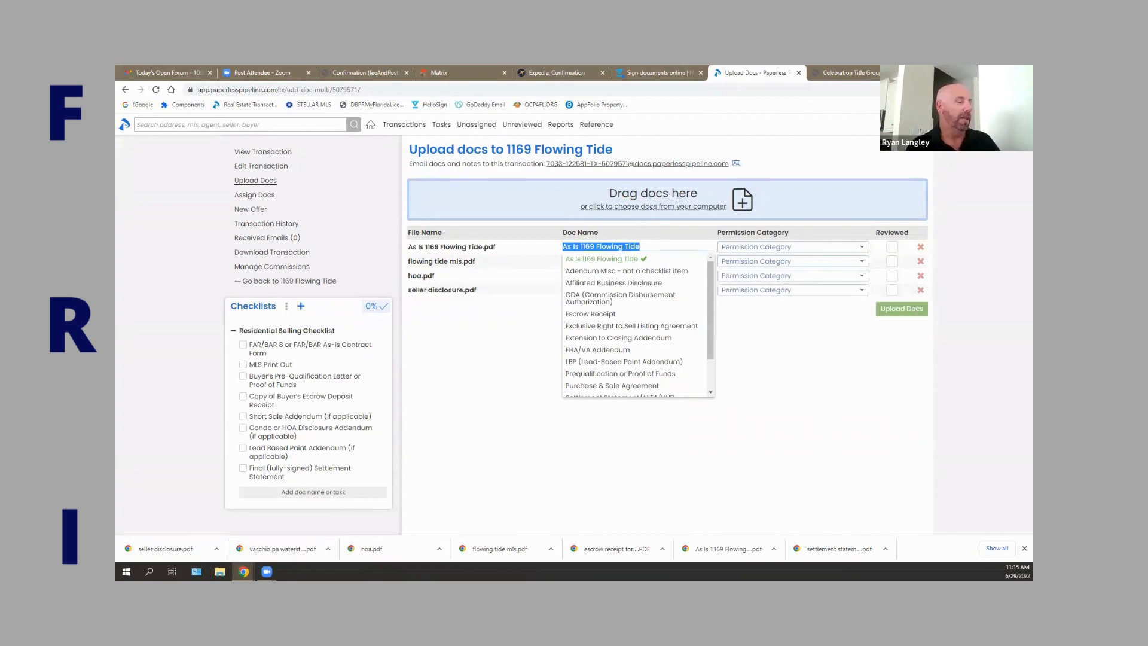
left_click_drag(300, 553, 644, 197)
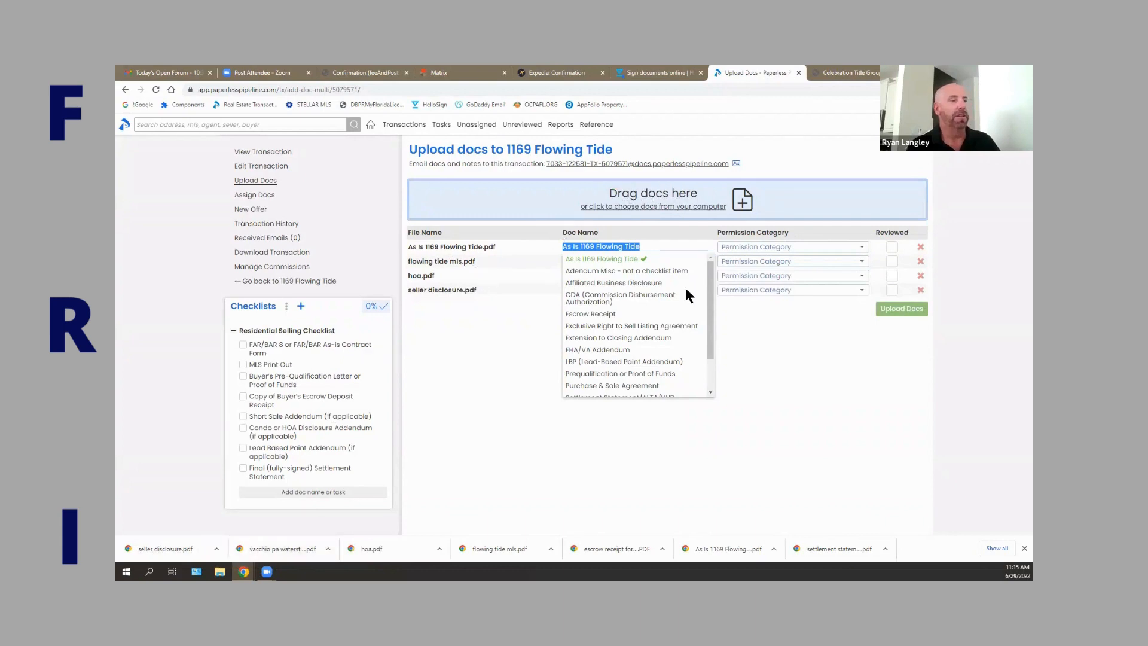
left_click(779, 377)
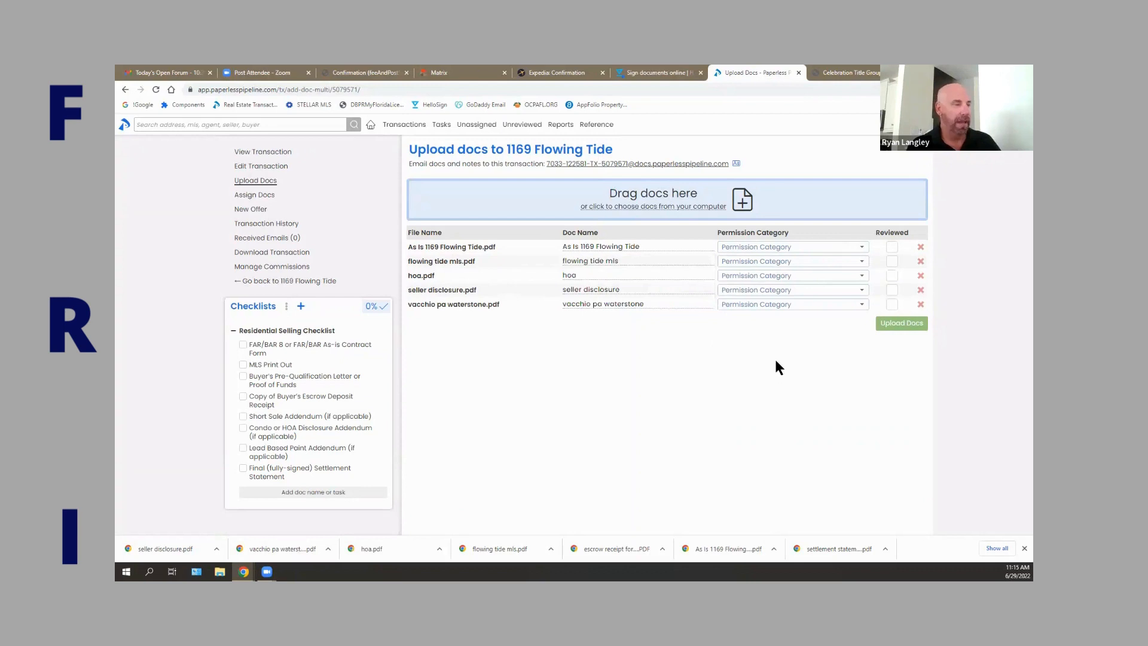
Set all five documents to Office visibility, mark each reviewed, and upload them.
left_click(773, 250)
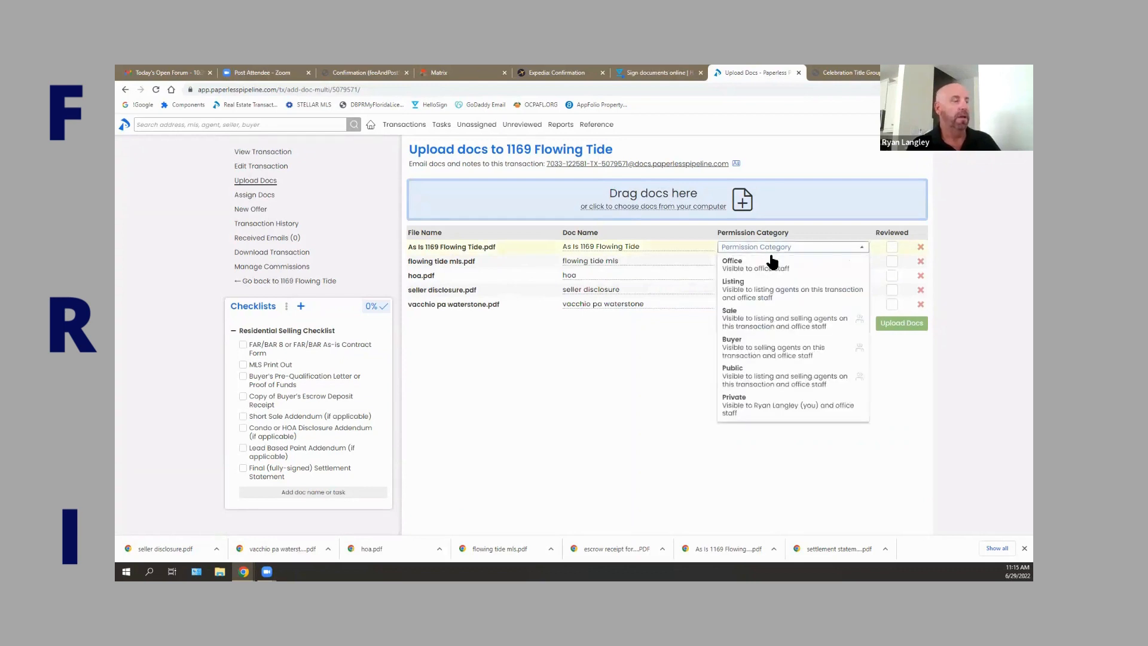
left_click(771, 268)
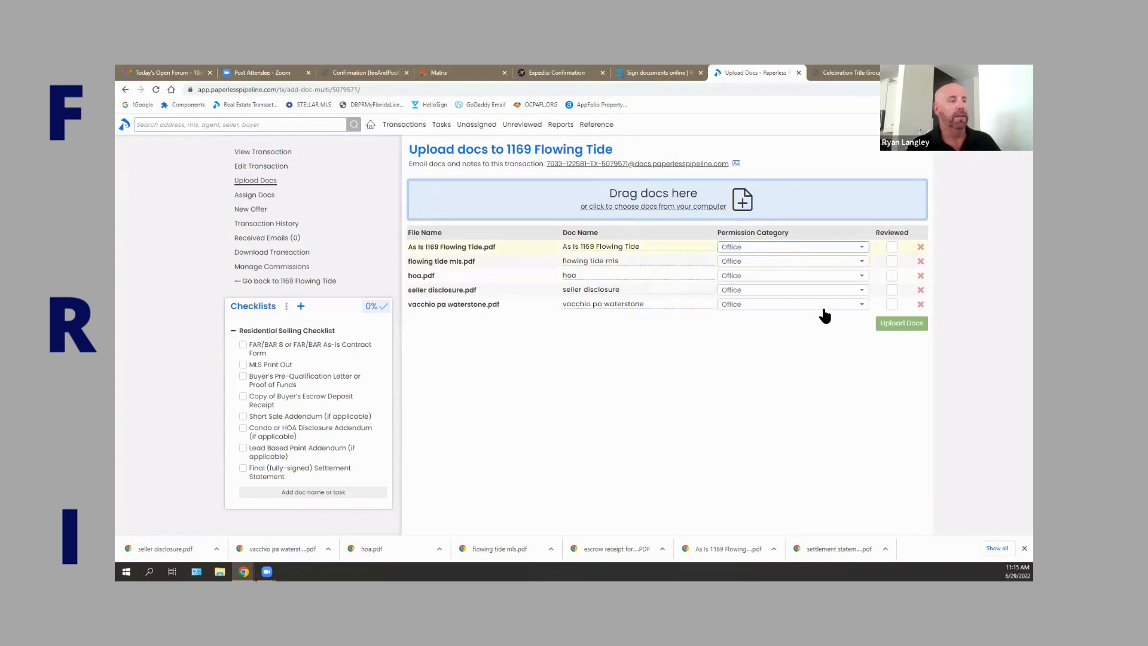
left_click(892, 247)
left_click(891, 261)
left_click(892, 276)
left_click(892, 290)
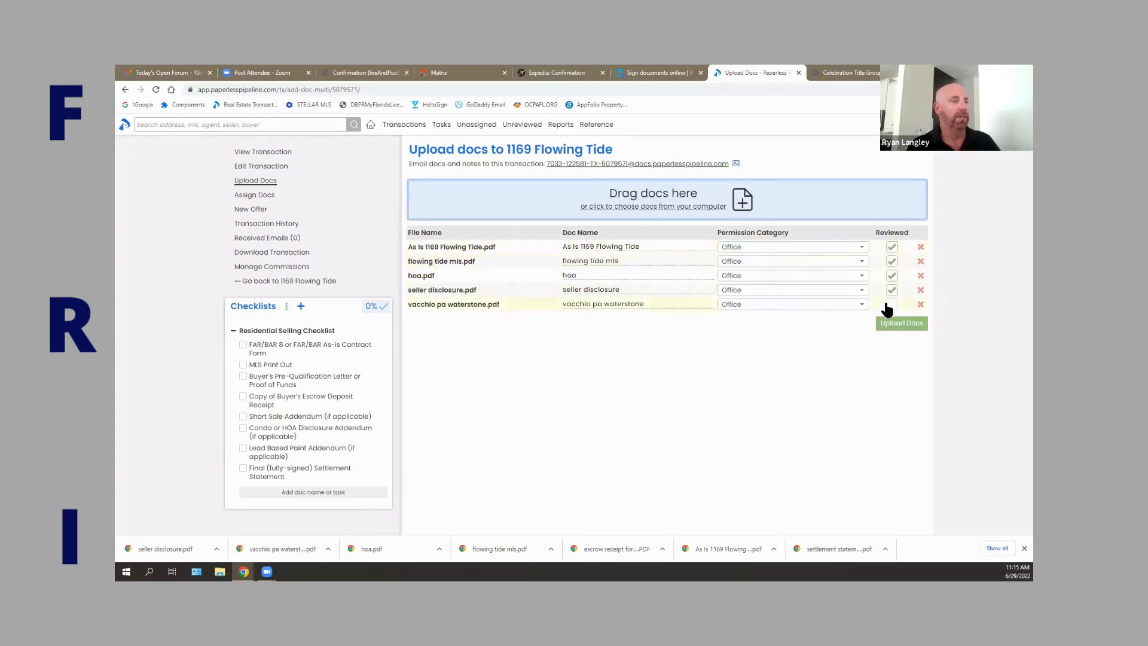
left_click(892, 305)
left_click(895, 323)
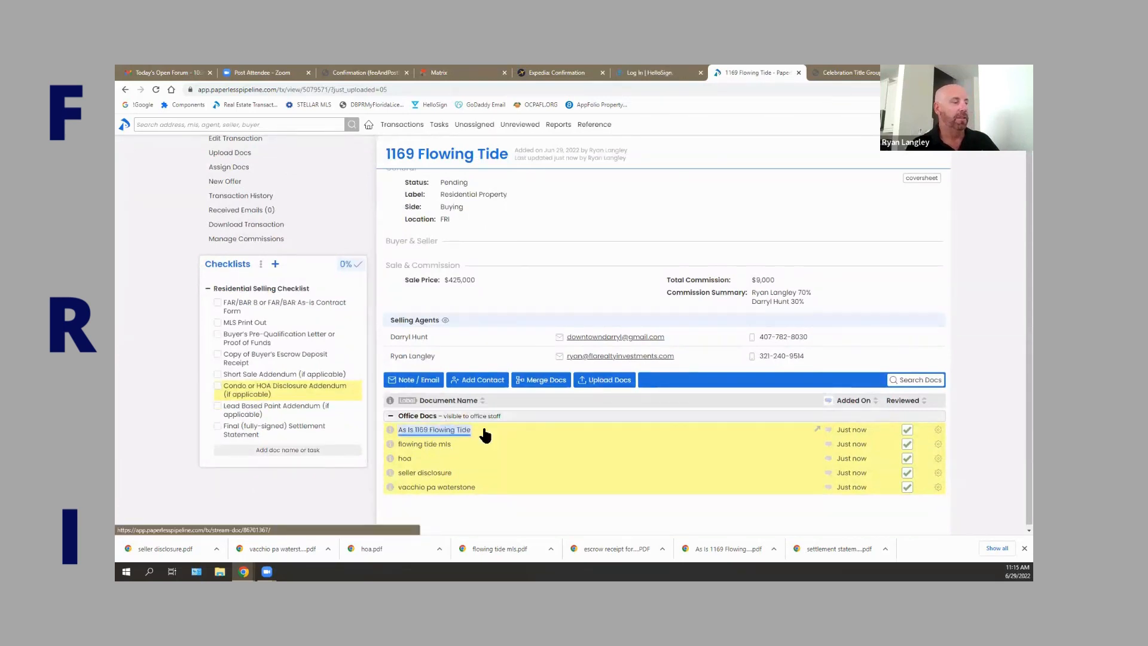
left_click(510, 439)
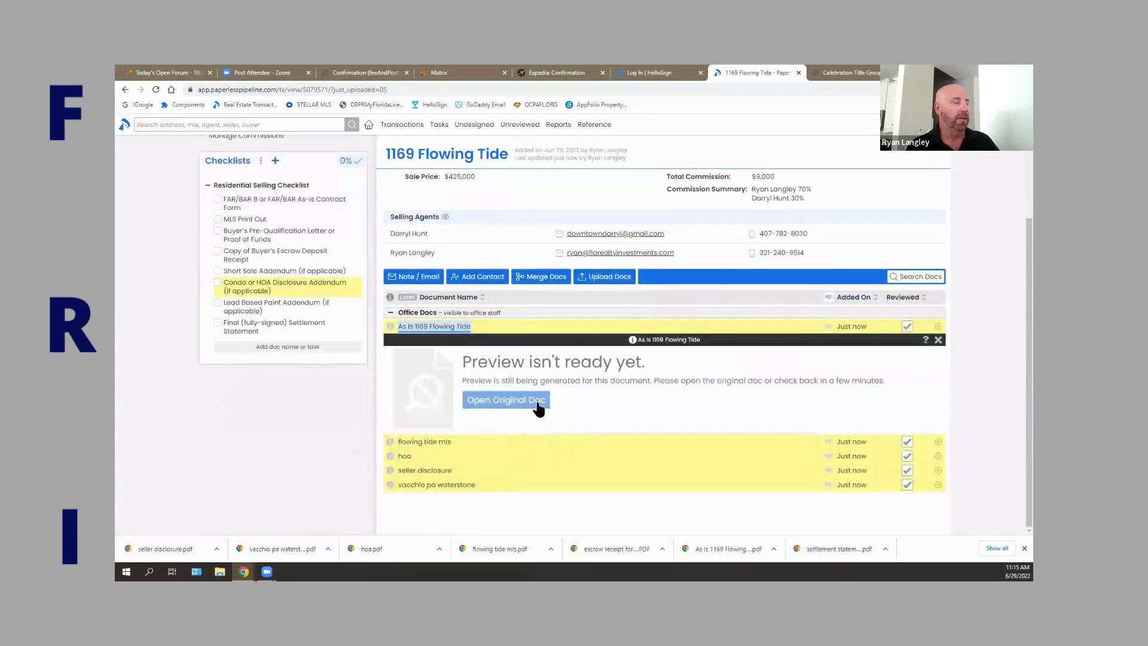
left_click(536, 401)
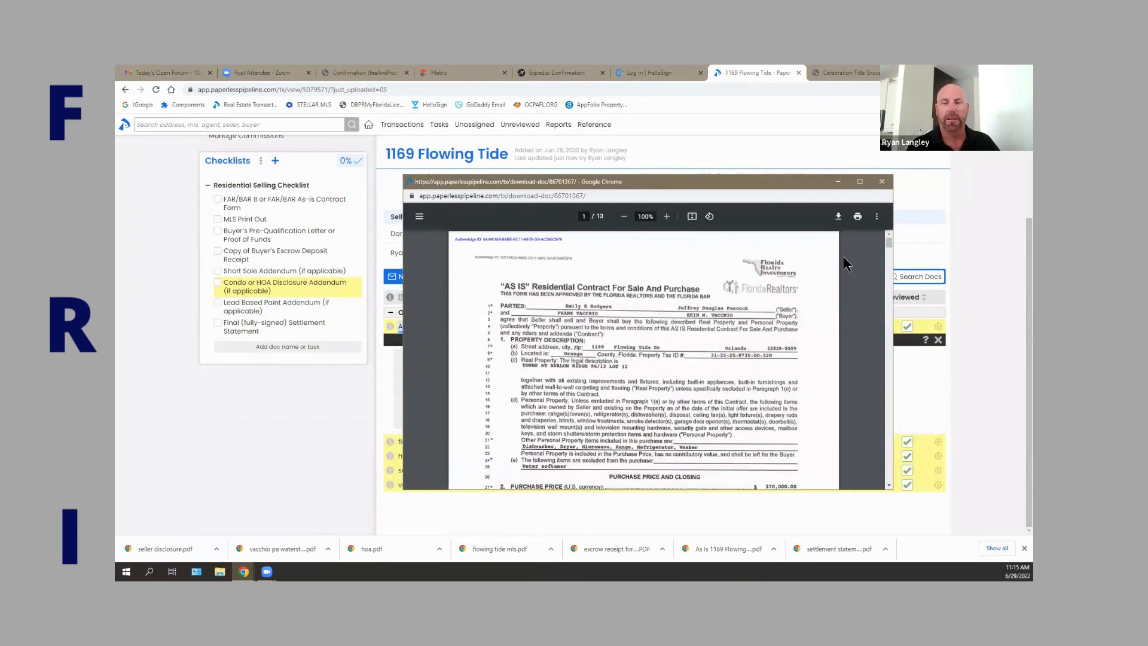
scroll(846, 264, "down", 3)
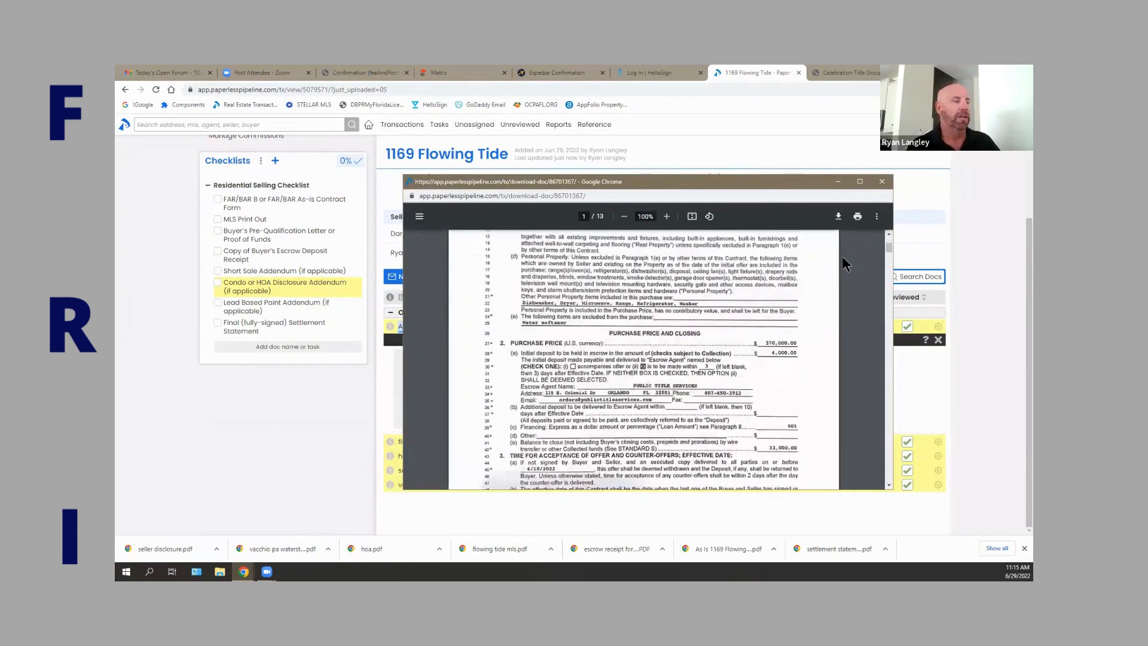
scroll(846, 263, "down", 4)
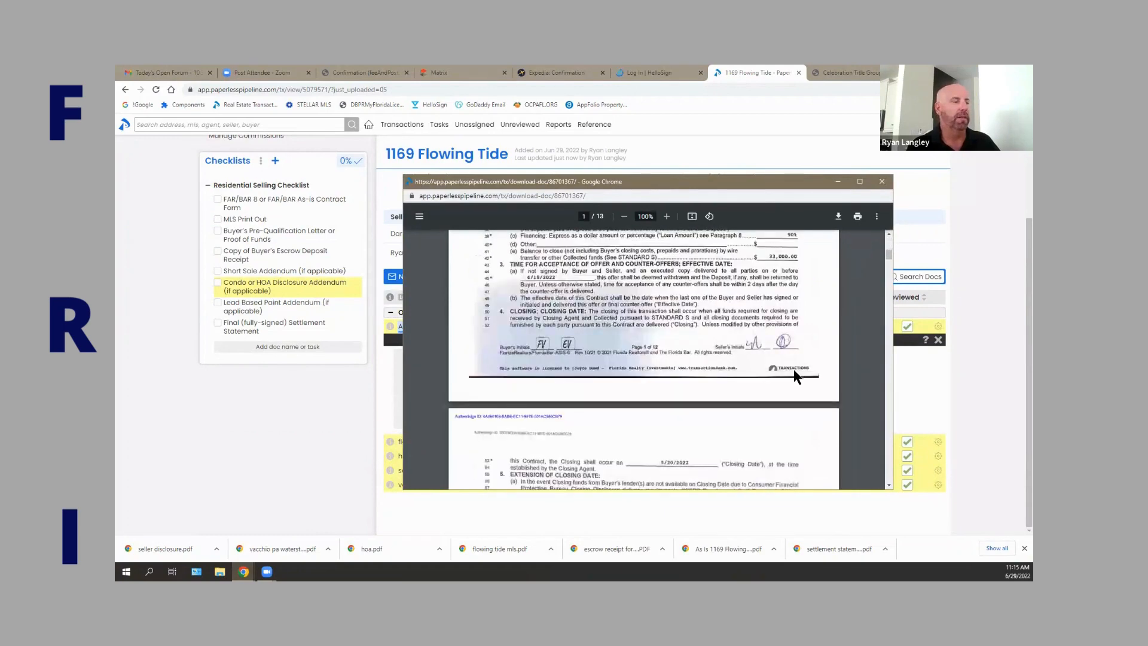
scroll(794, 369, "down", 20)
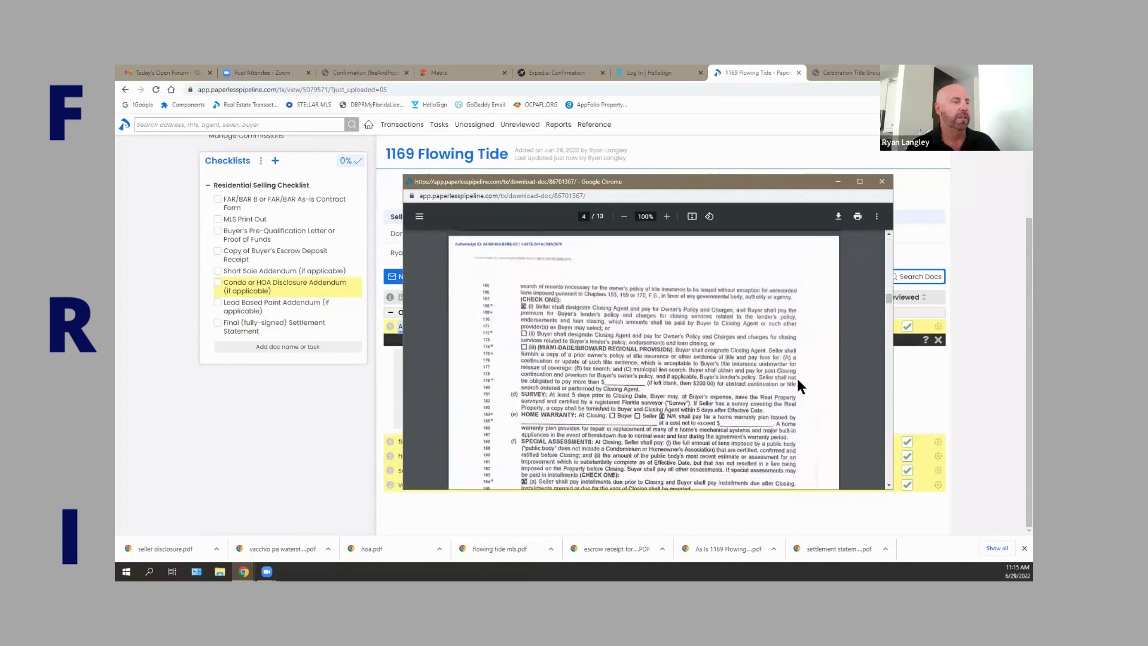
scroll(797, 374, "down", 12)
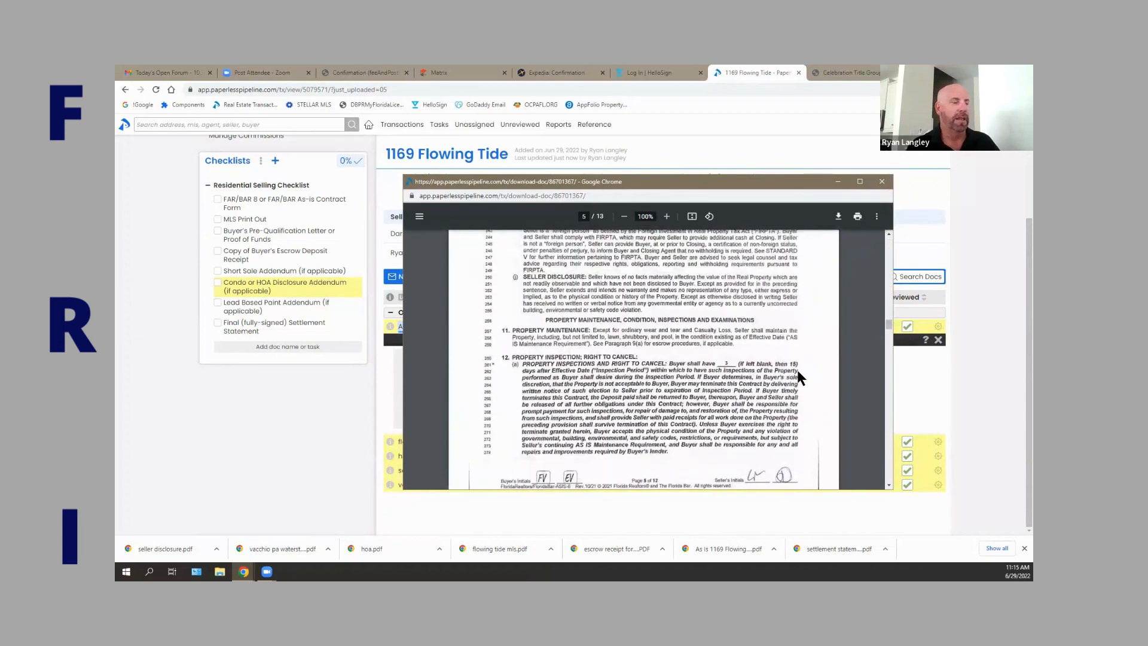
scroll(795, 372, "down", 6)
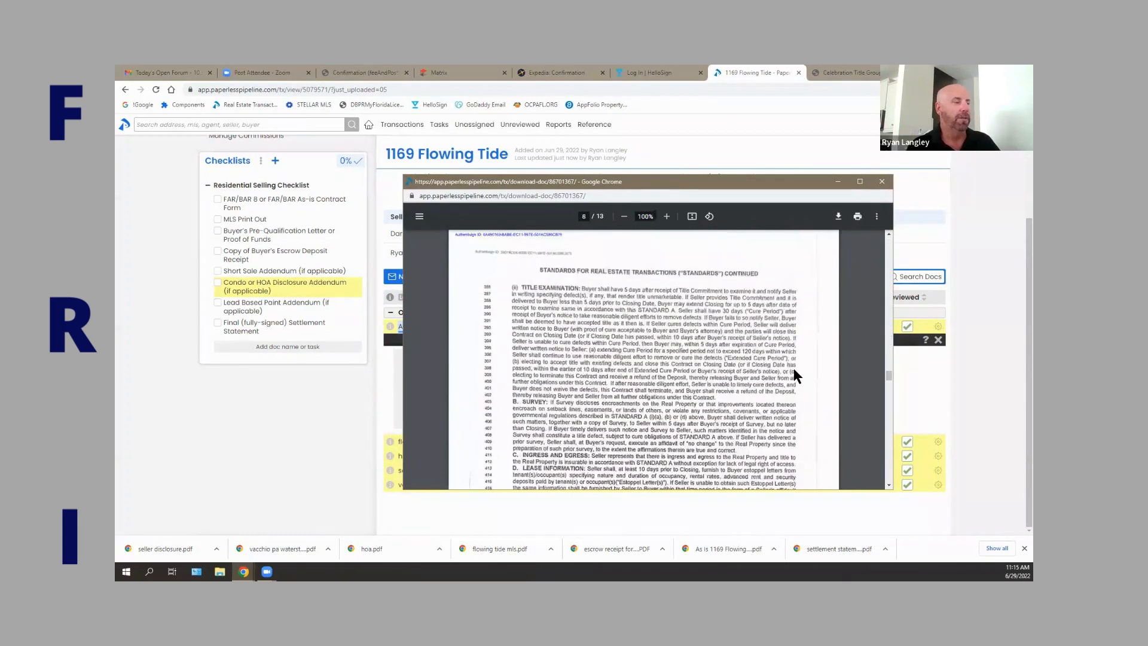
scroll(794, 369, "down", 15)
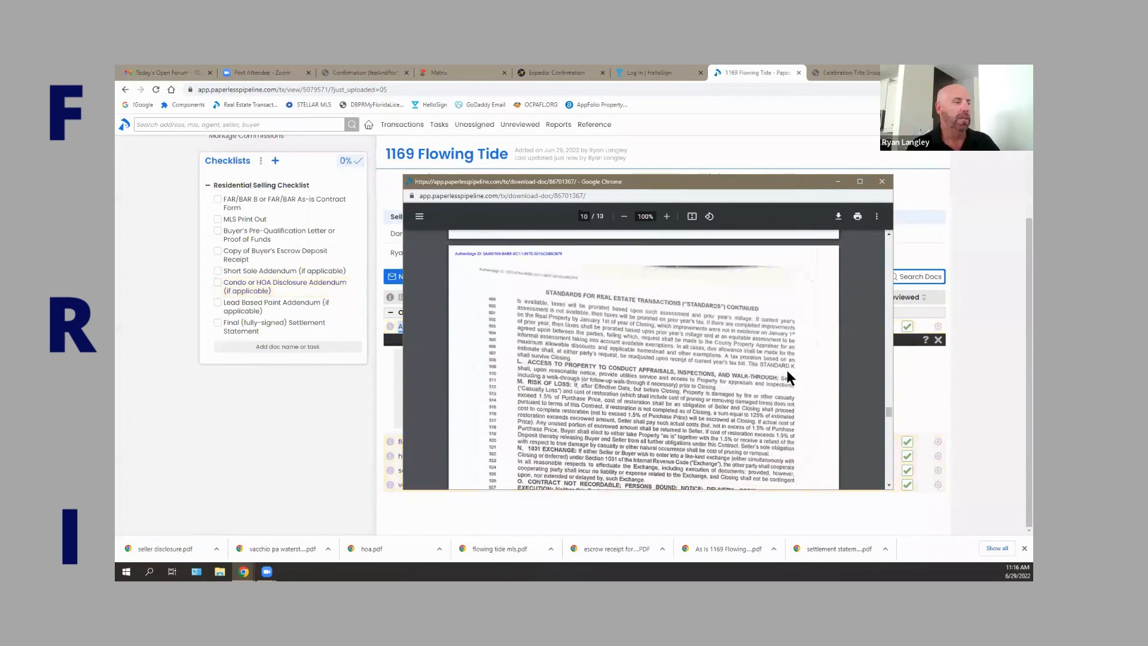
scroll(785, 370, "down", 15)
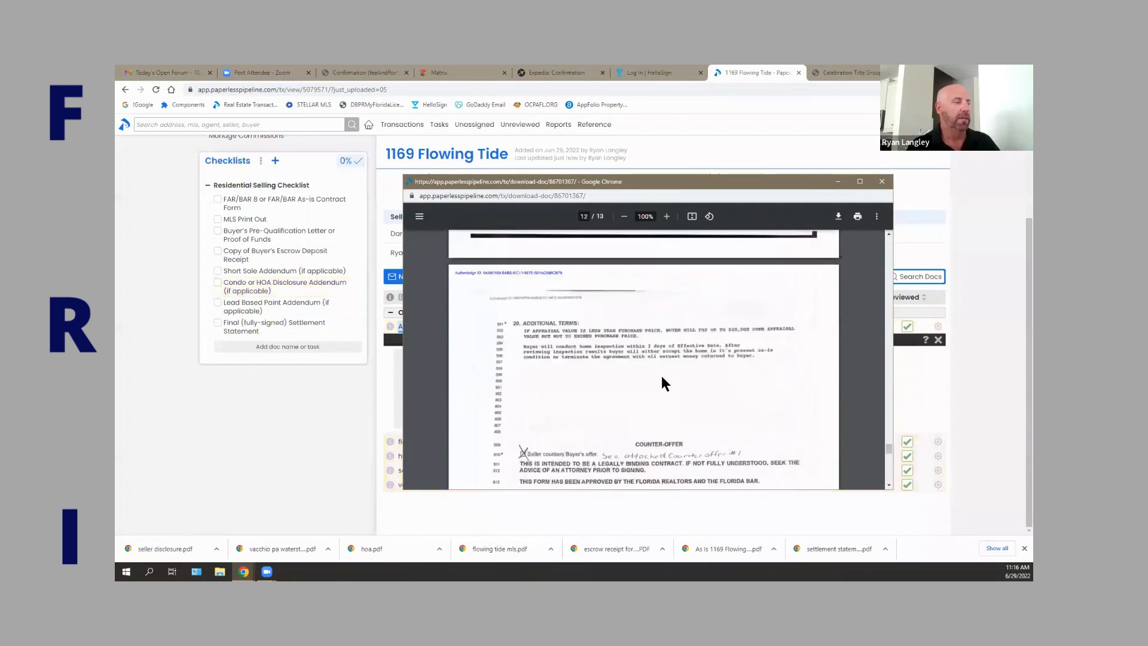
scroll(657, 377, "down", 3)
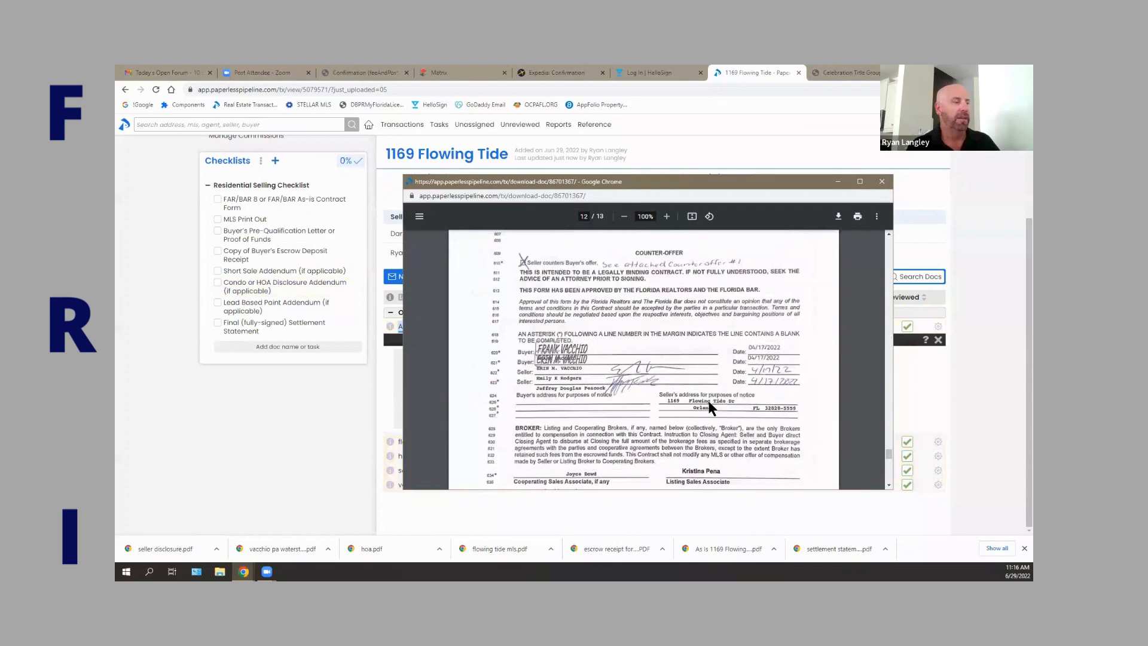
scroll(591, 385, "down", 3)
scroll(773, 351, "up", 1)
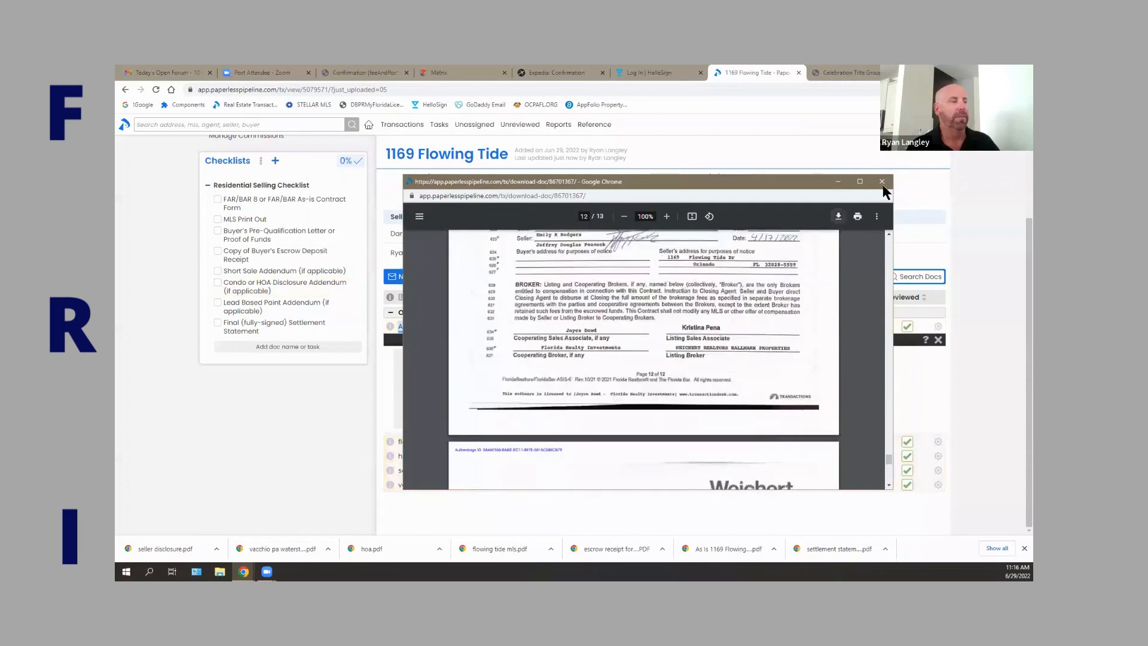
scroll(772, 353, "down", 2)
scroll(724, 372, "down", 3)
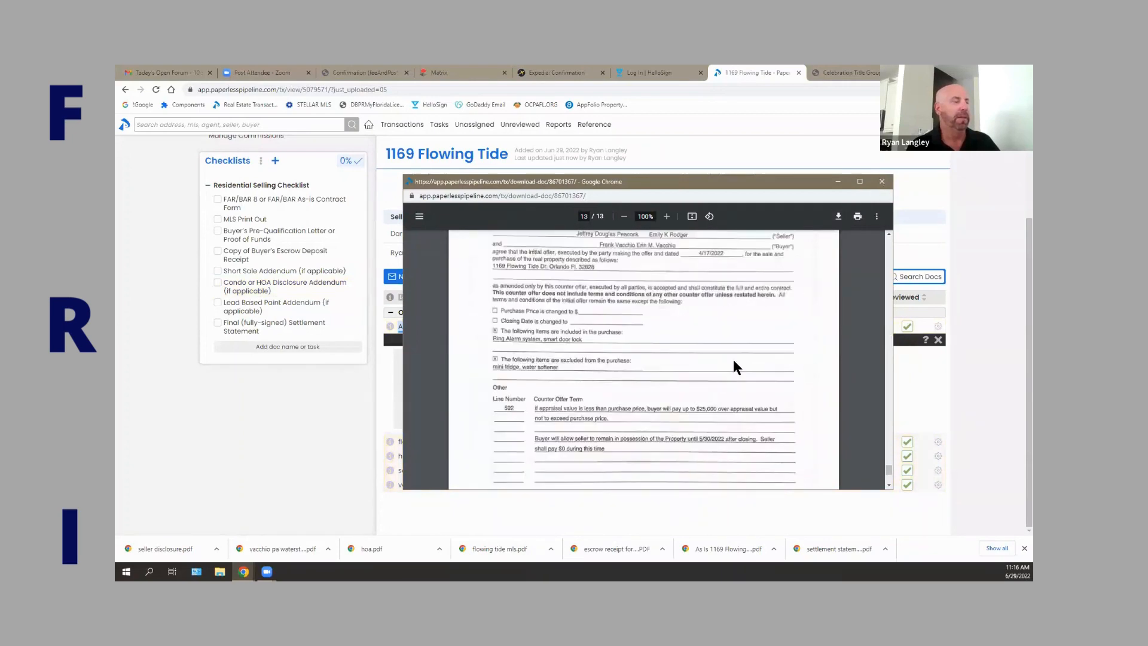
scroll(840, 246, "up", 1)
scroll(640, 439, "up", 1)
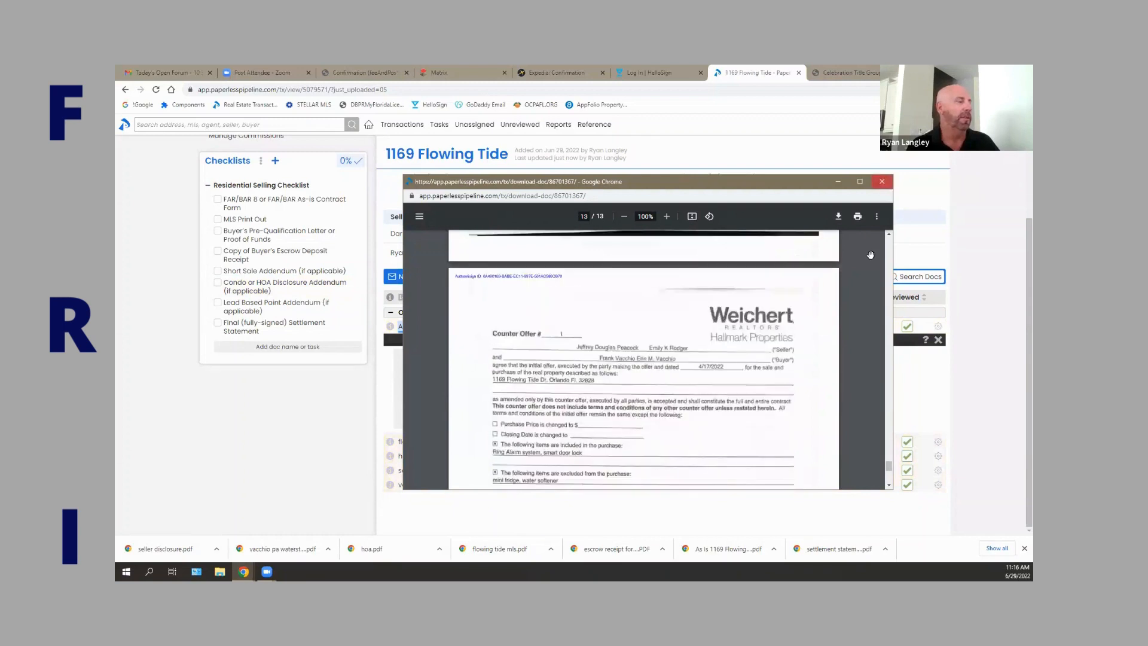
left_click(882, 181)
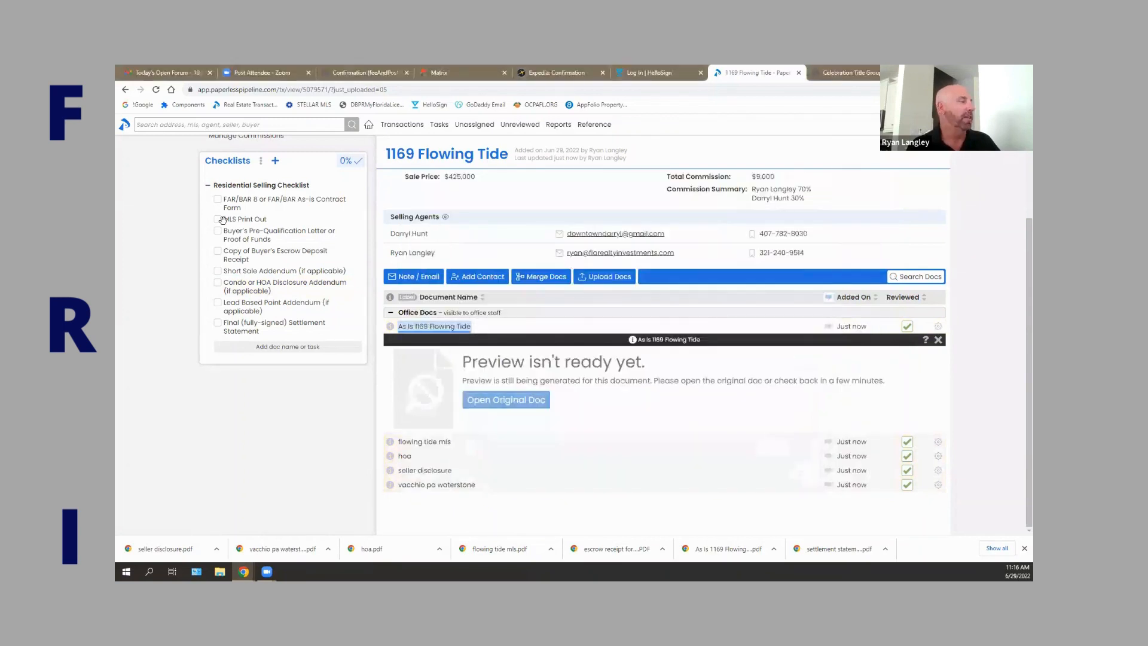
Tick the FAR/BAR As-is Contract Form item (13%) and preview flowing tide mls.
left_click(217, 199)
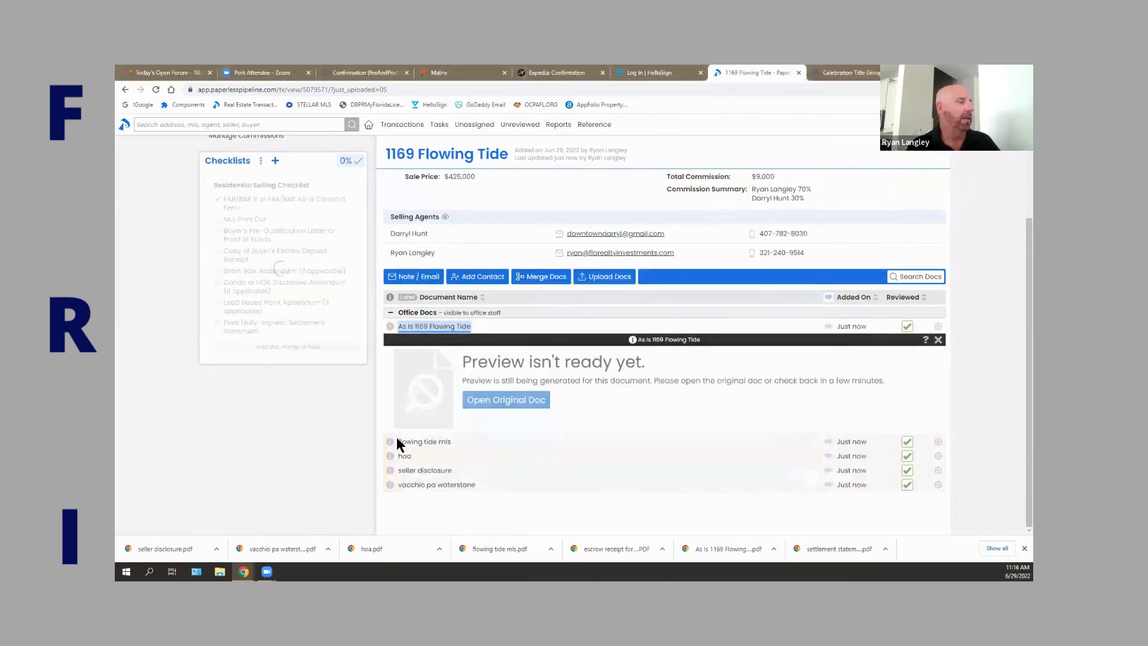
left_click(421, 443)
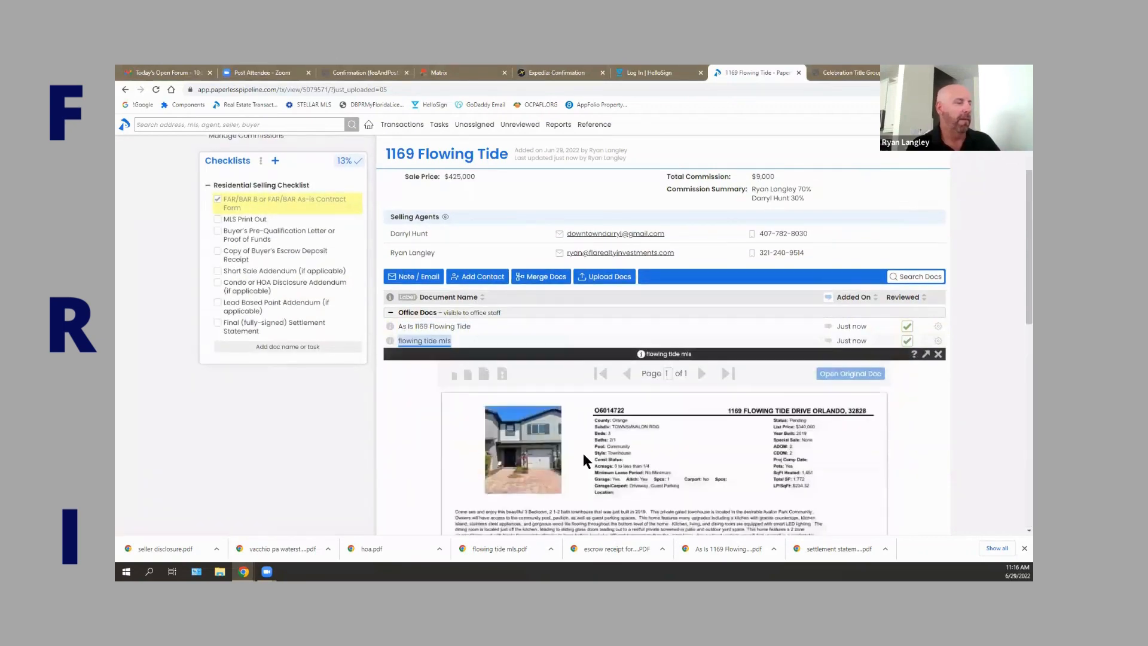
scroll(589, 453, "down", 1)
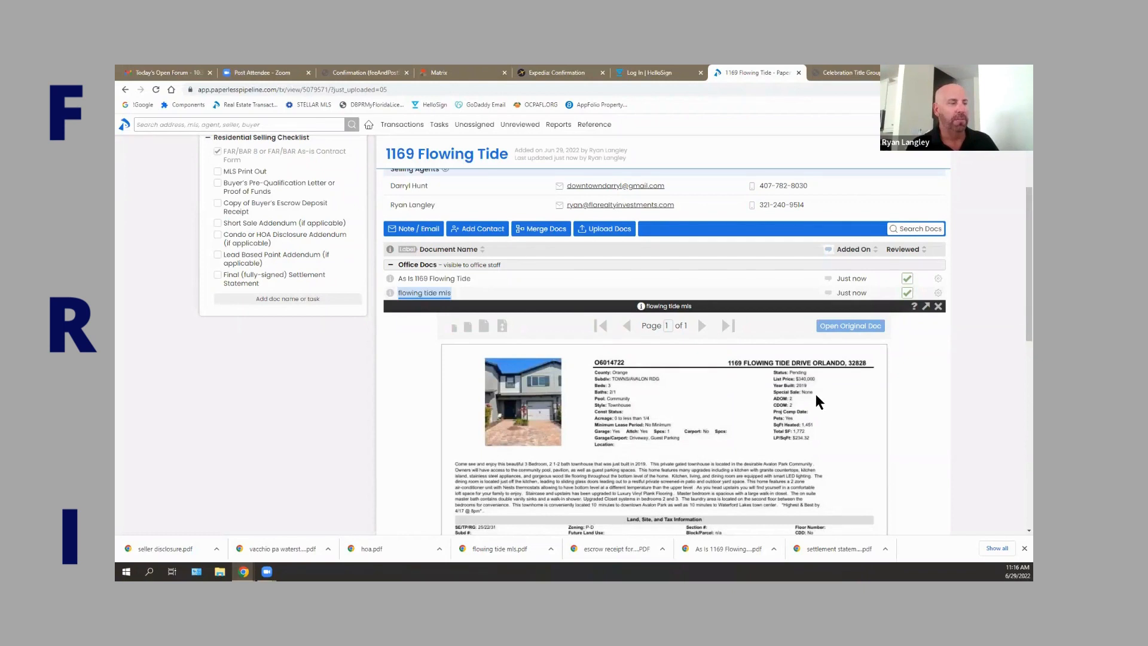
Delete the Short Sale Addendum and Lead Based Paint Addendum items from the checklist.
left_click(347, 223)
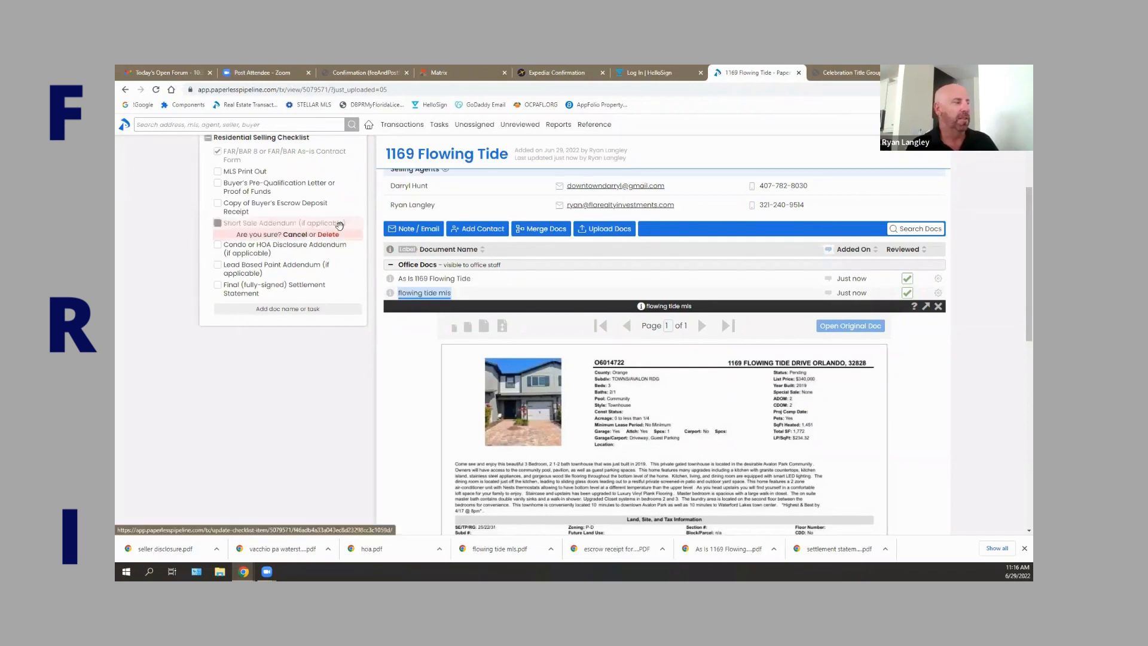
left_click(330, 232)
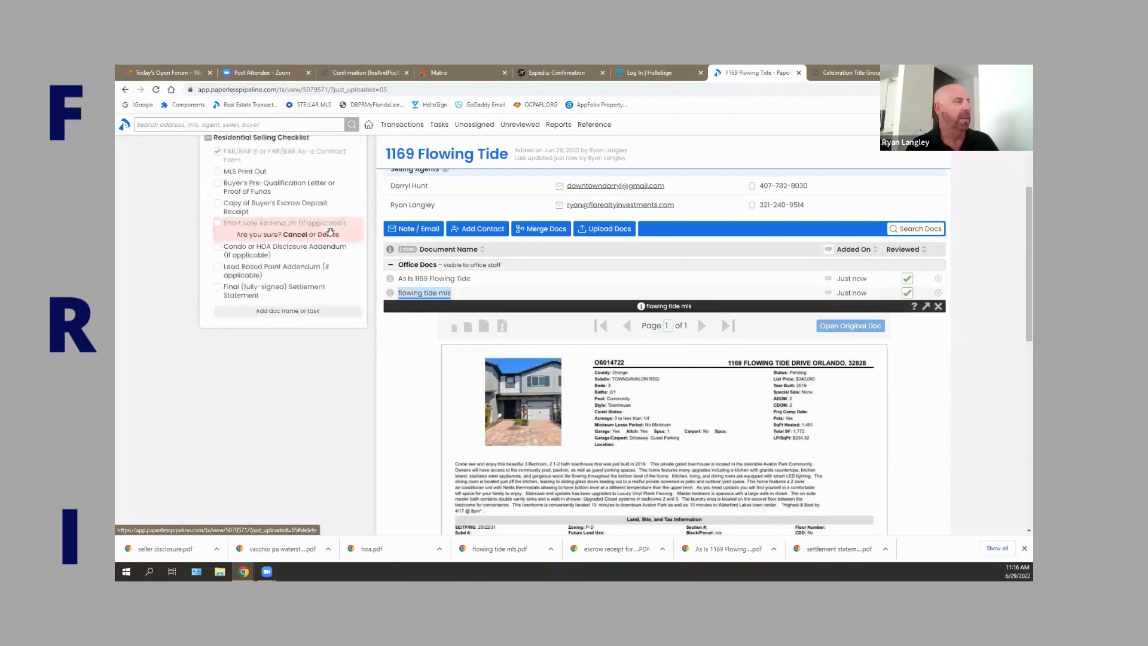
left_click(345, 244)
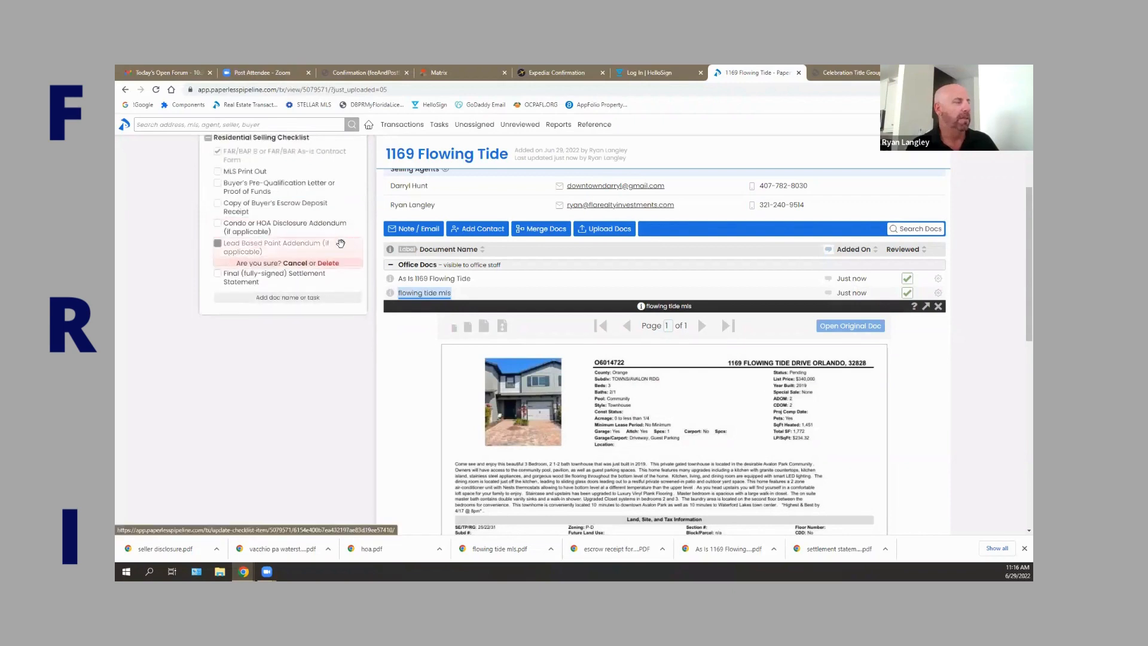
left_click(328, 263)
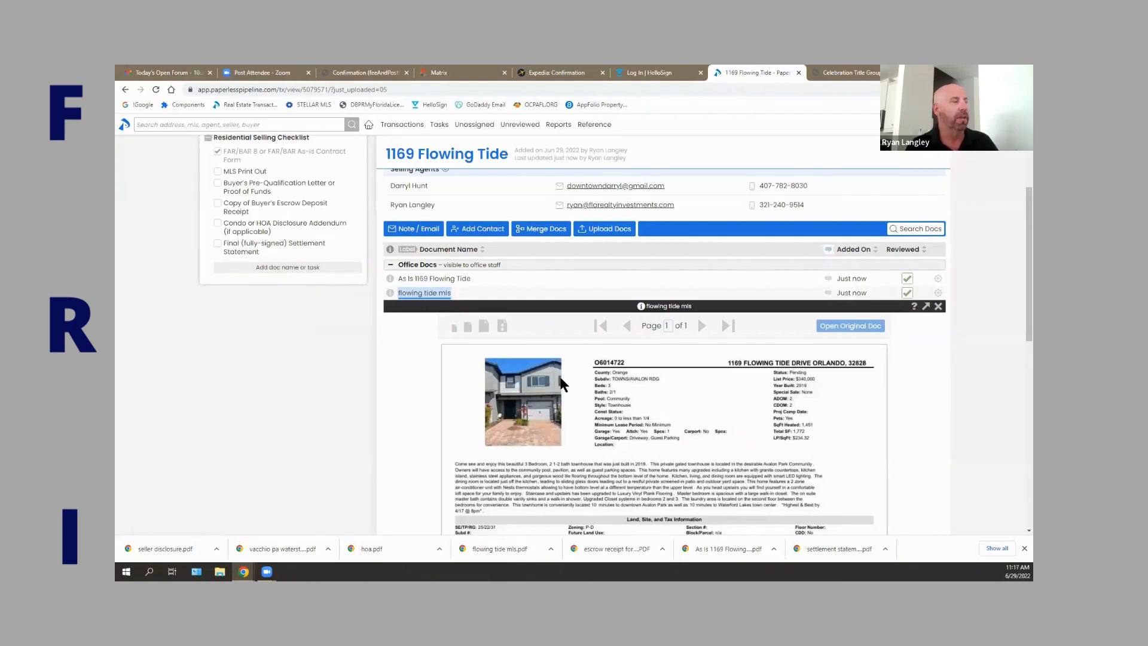
Finish reviewing the flowing tide mls preview and close it.
scroll(568, 381, "down", 2)
scroll(568, 379, "down", 5)
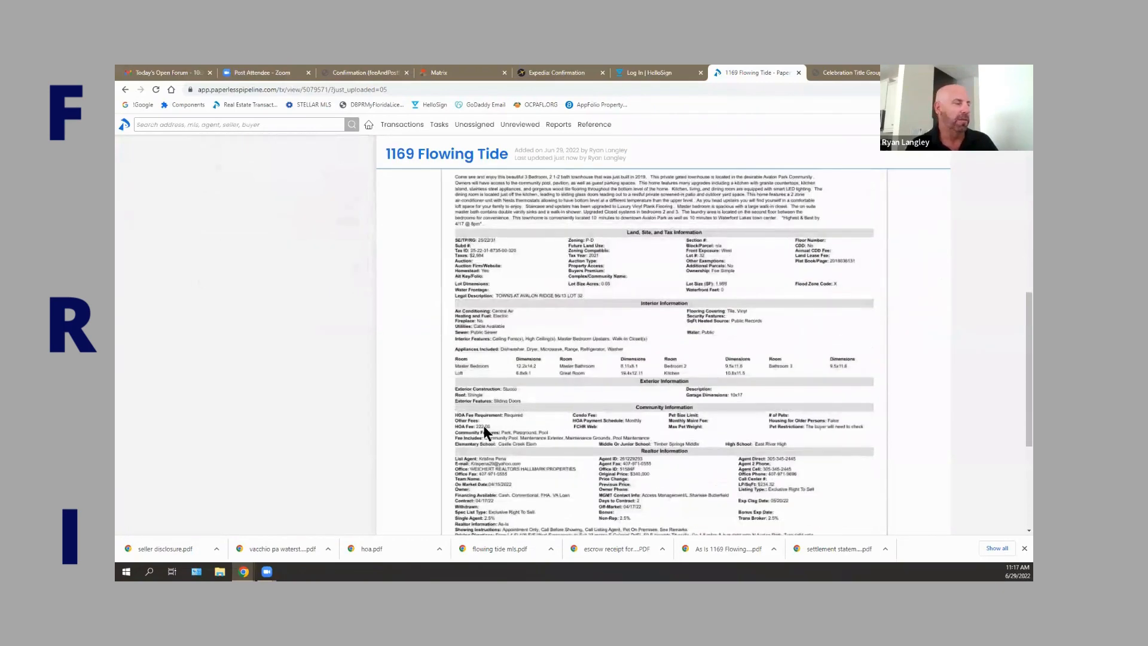
scroll(536, 423, "up", 8)
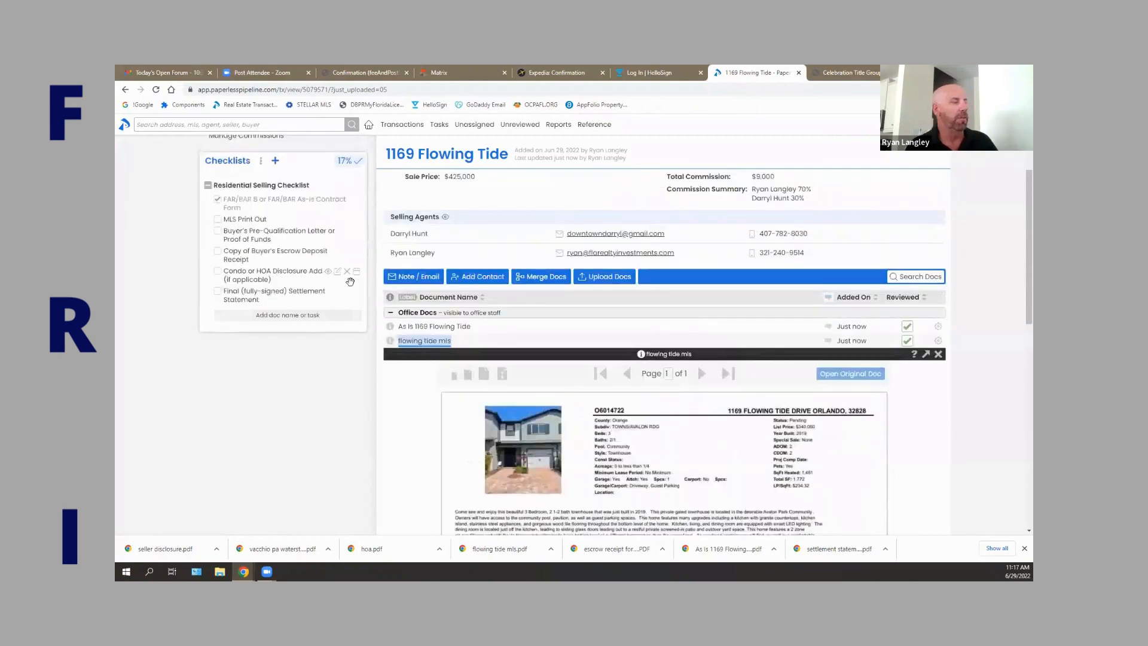
left_click(937, 355)
scroll(428, 444, "up", 2)
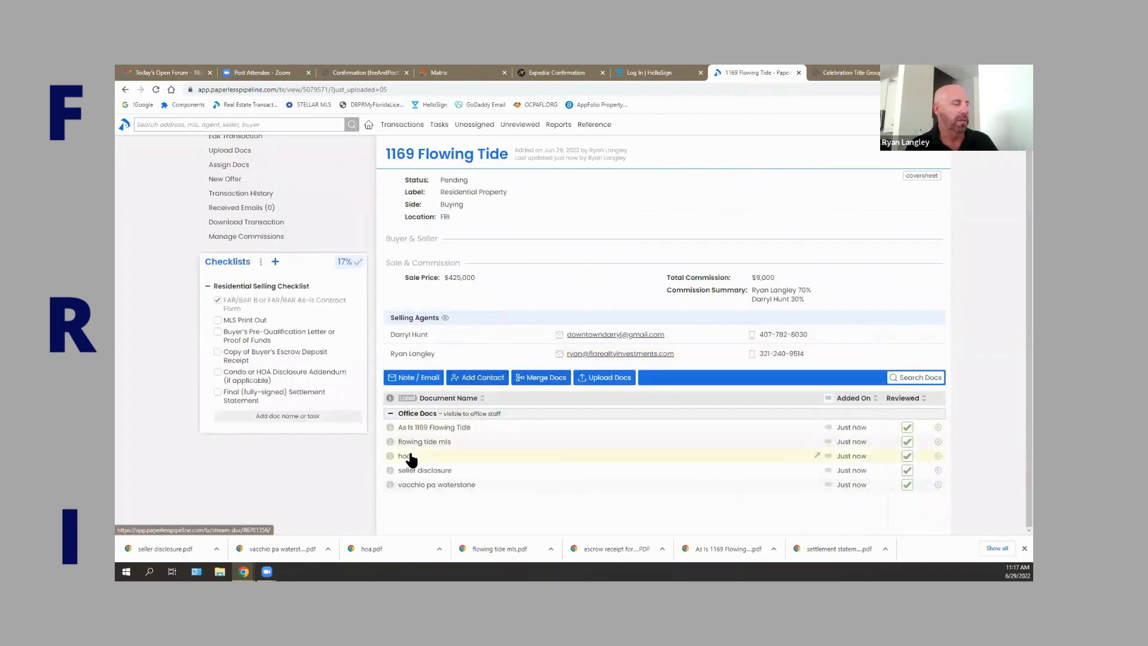
Review the hoa document, tick Condo or HOA Disclosure Addendum (33%), and open seller disclosure.
left_click(408, 457)
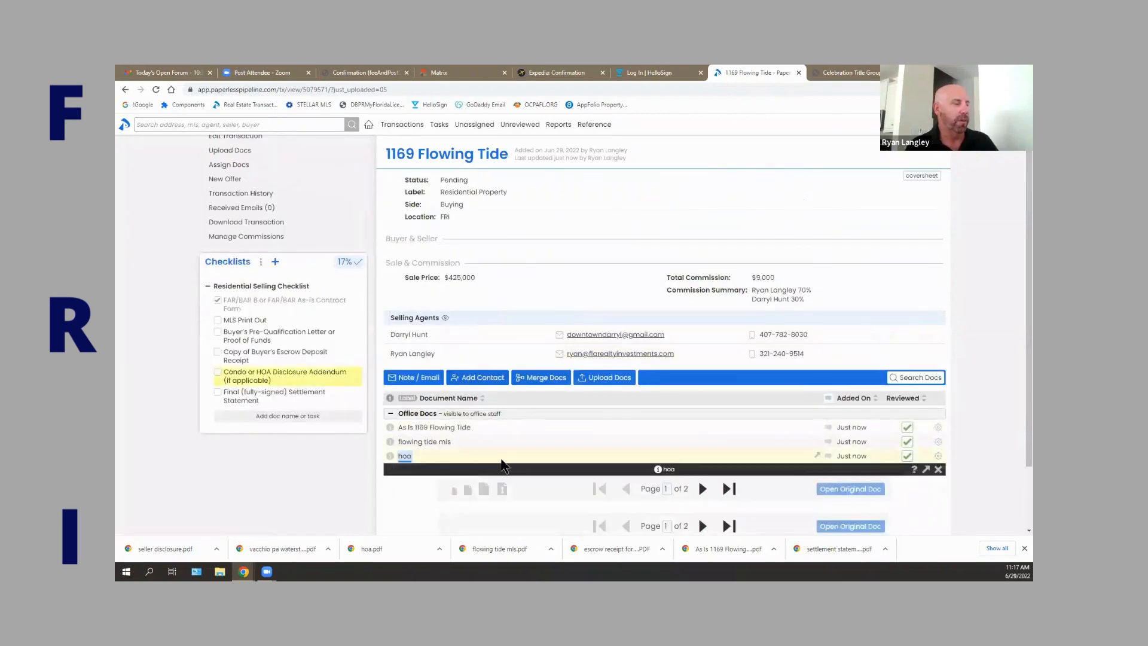
scroll(504, 465, "down", 10)
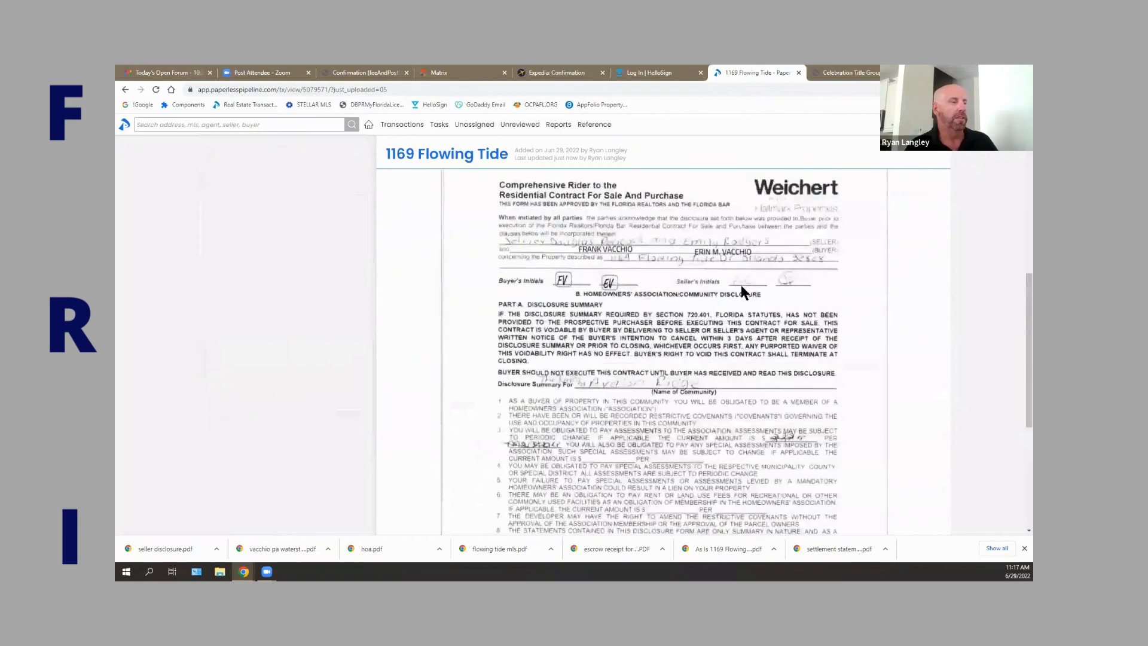
scroll(768, 354, "down", 5)
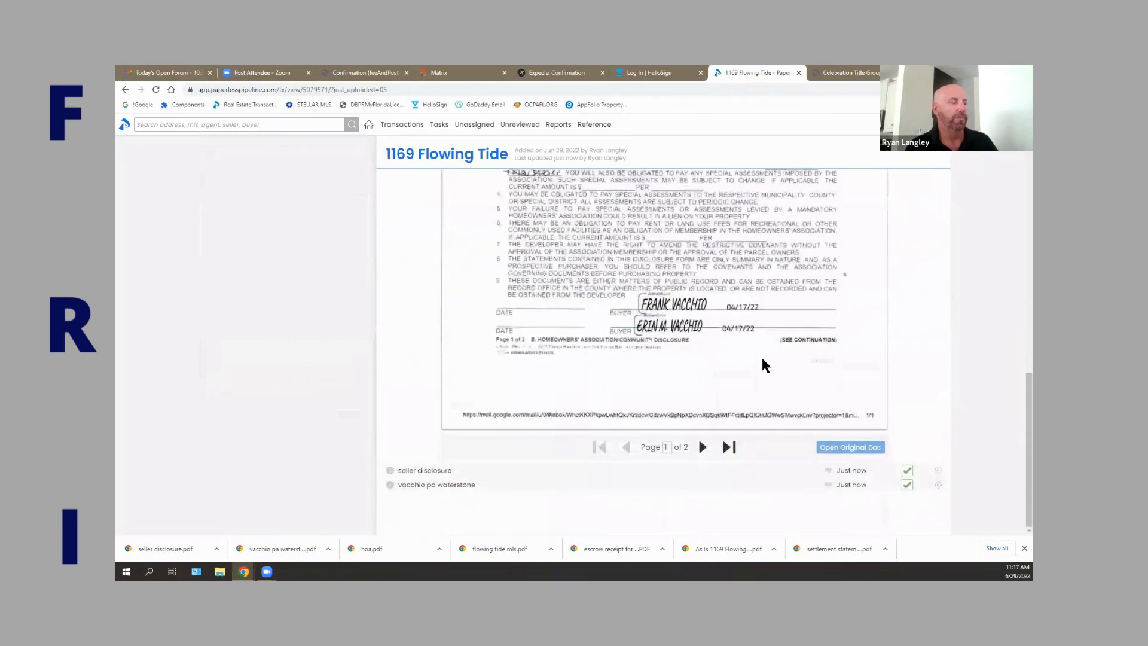
scroll(761, 354, "up", 3)
scroll(693, 403, "up", 10)
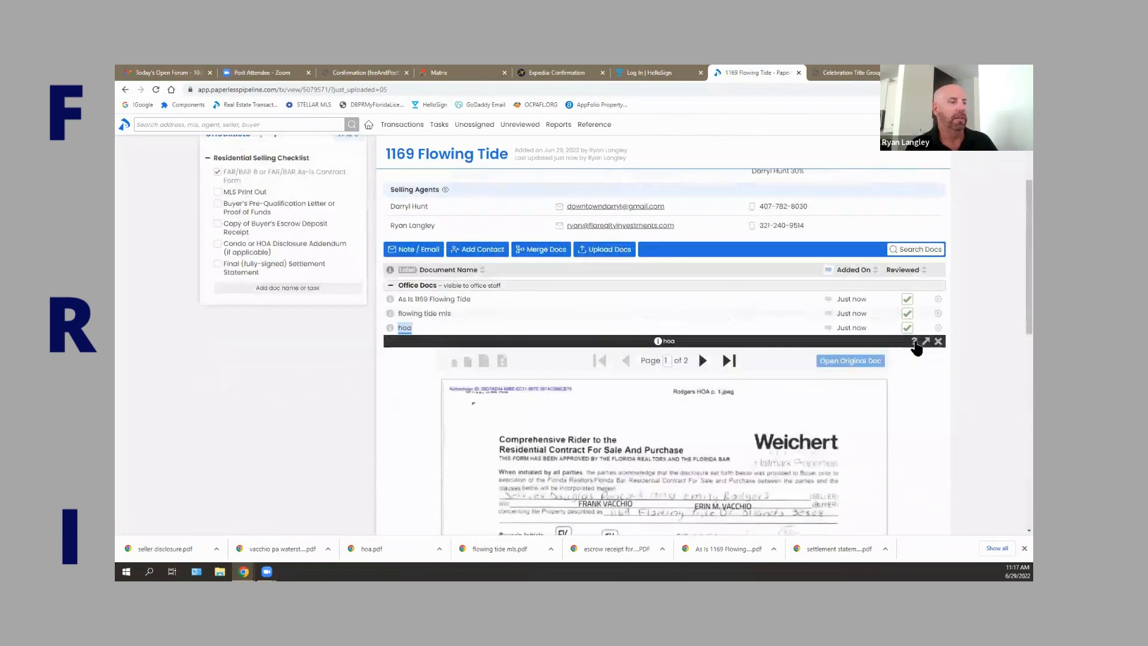
left_click(937, 342)
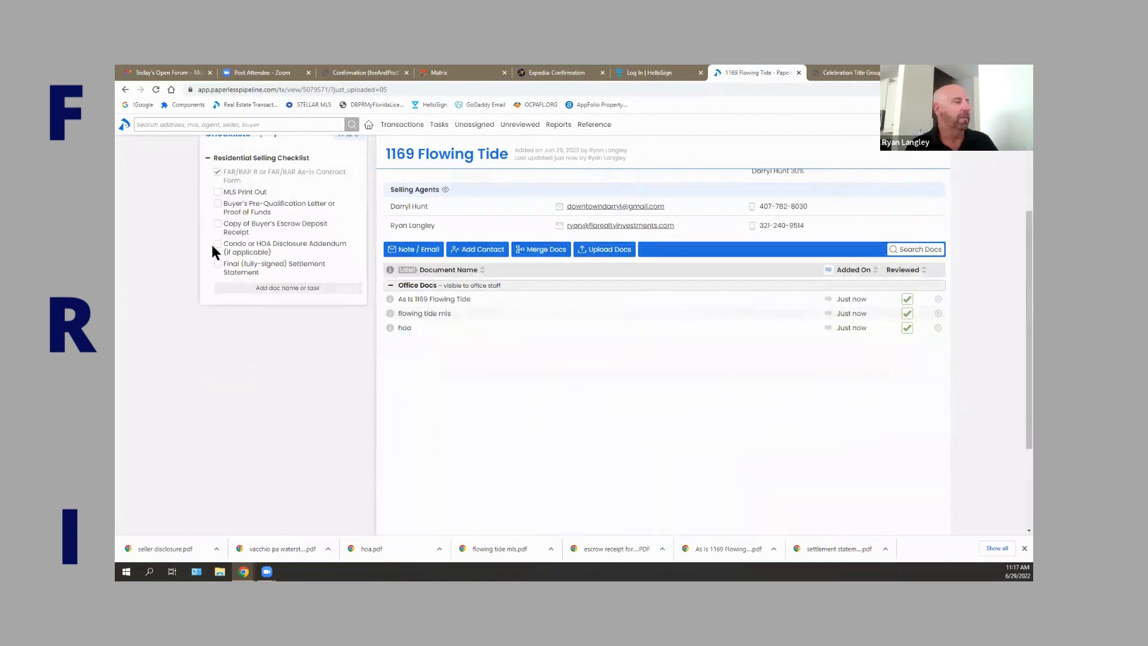
left_click(216, 375)
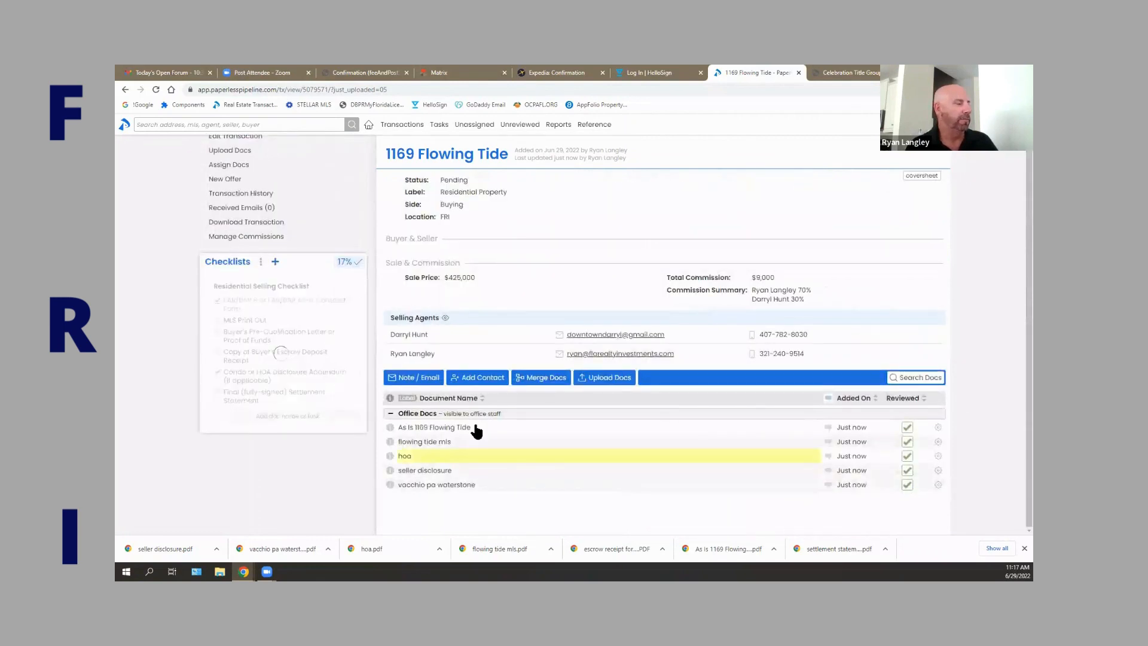
left_click(442, 471)
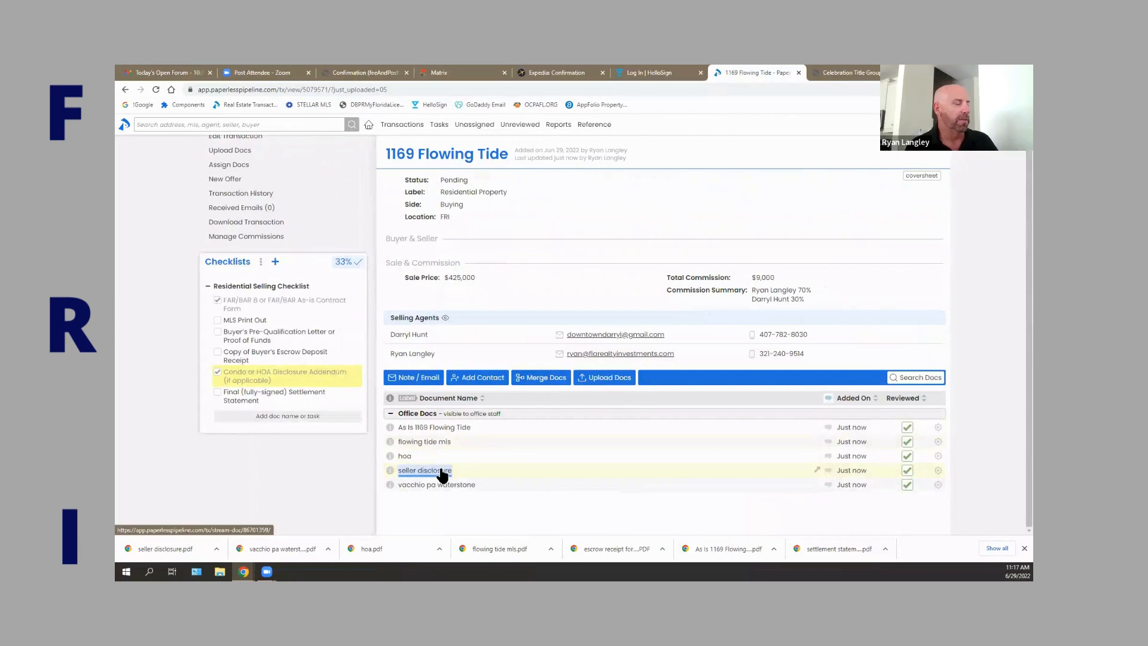
scroll(534, 473, "down", 10)
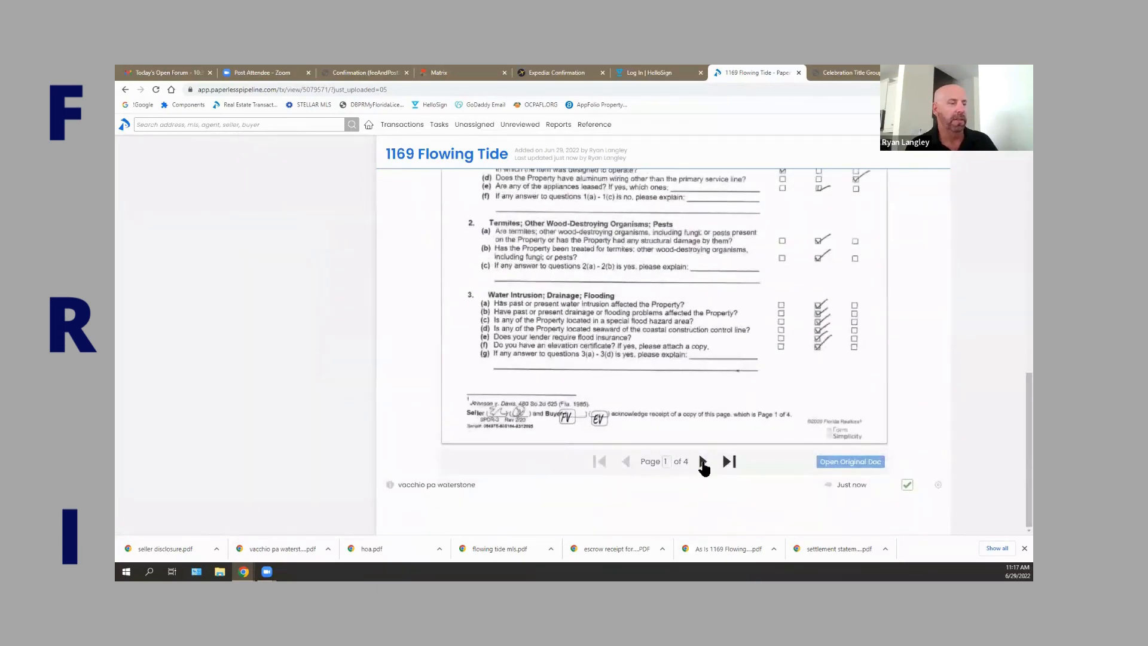
left_click(702, 463)
left_click(703, 461)
left_click(702, 462)
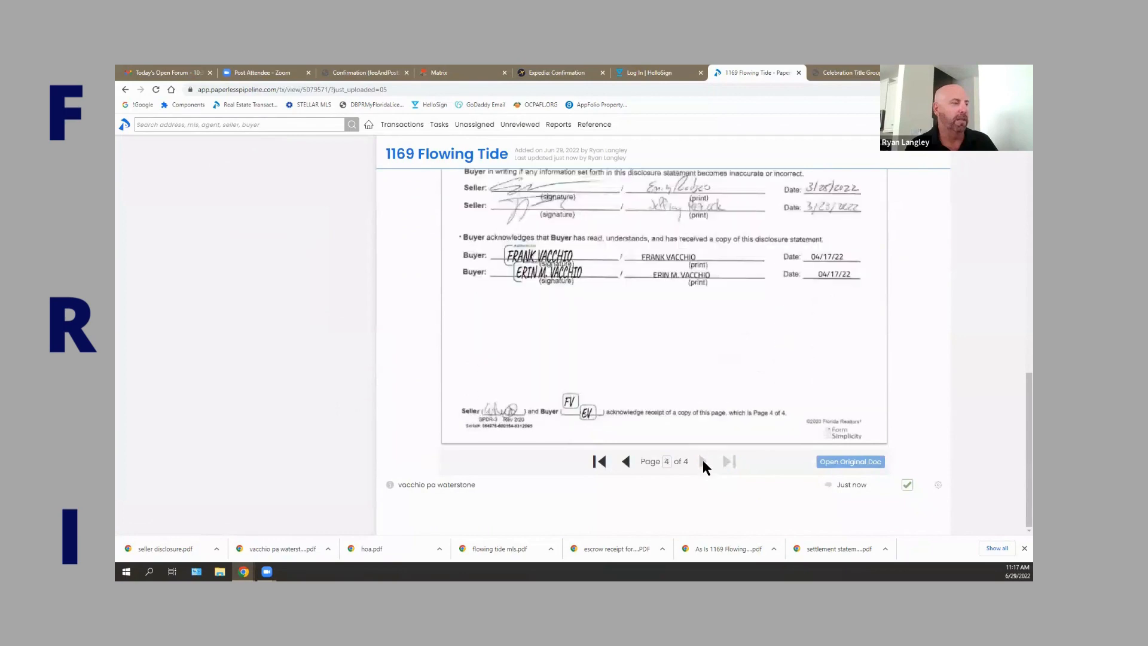
scroll(711, 442, "up", 5)
scroll(869, 440, "up", 3)
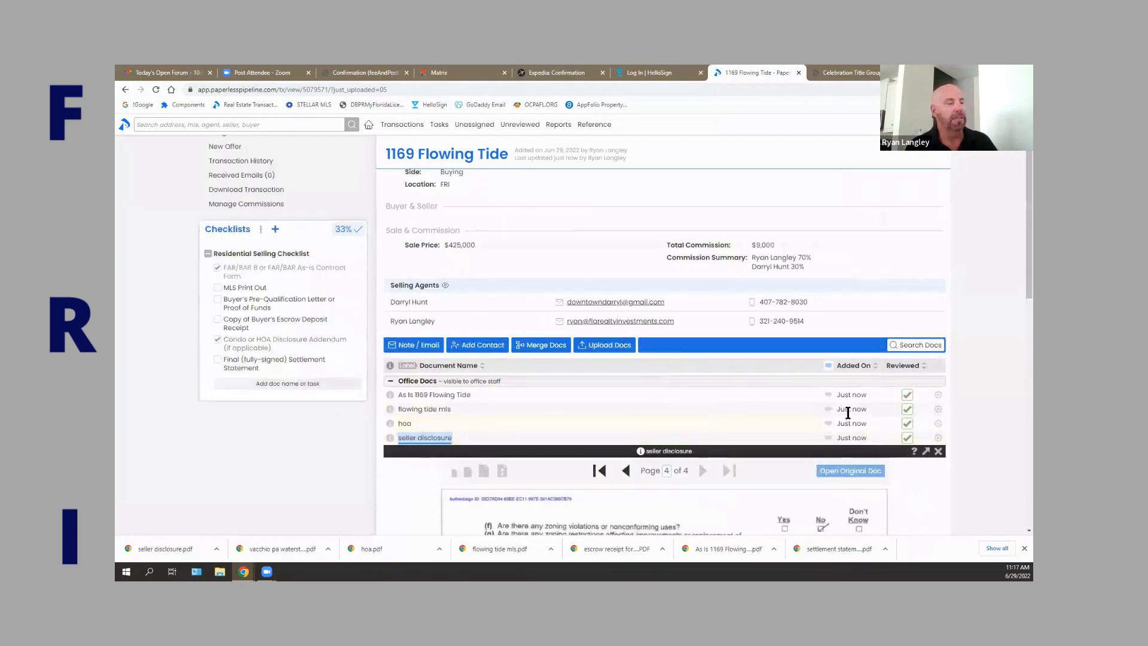
left_click(938, 451)
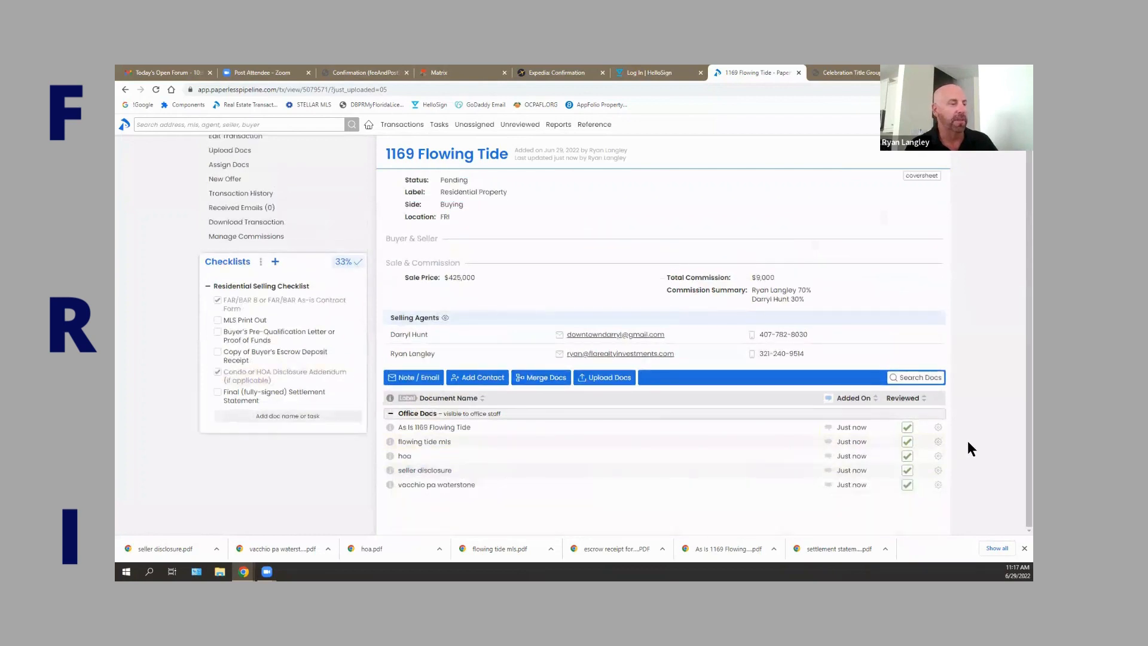
Review the vacchio pa waterstone letter, tick Buyer's Pre-Qualification Letter, and close the preview.
left_click(456, 485)
scroll(552, 369, "up", 2)
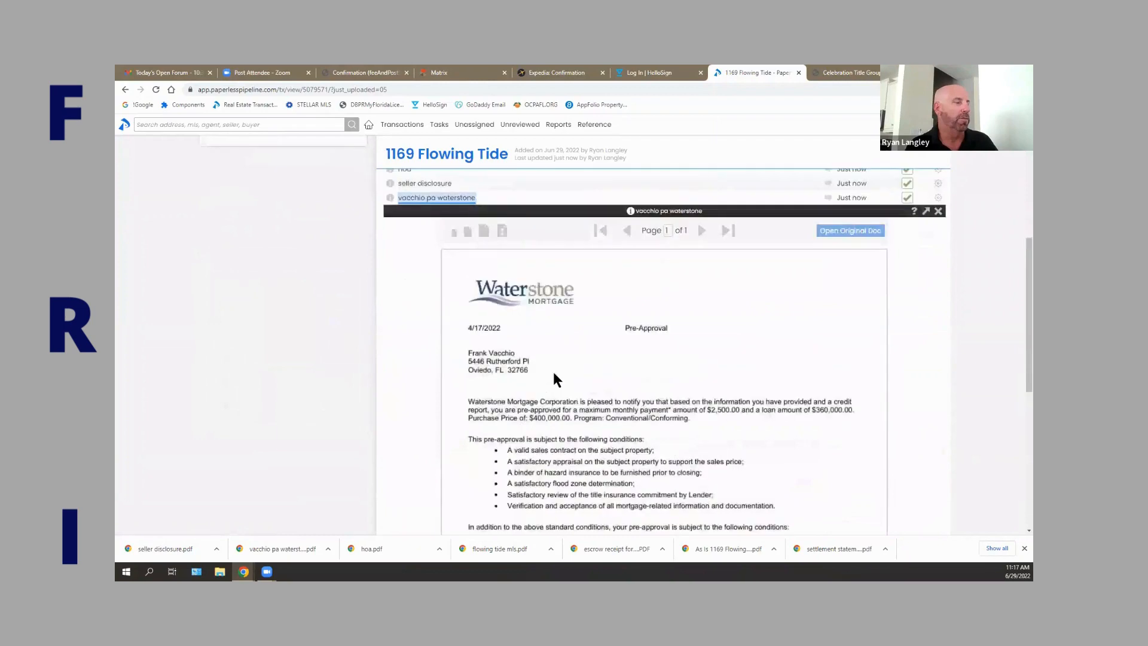
scroll(551, 393, "down", 5)
scroll(551, 393, "up", 5)
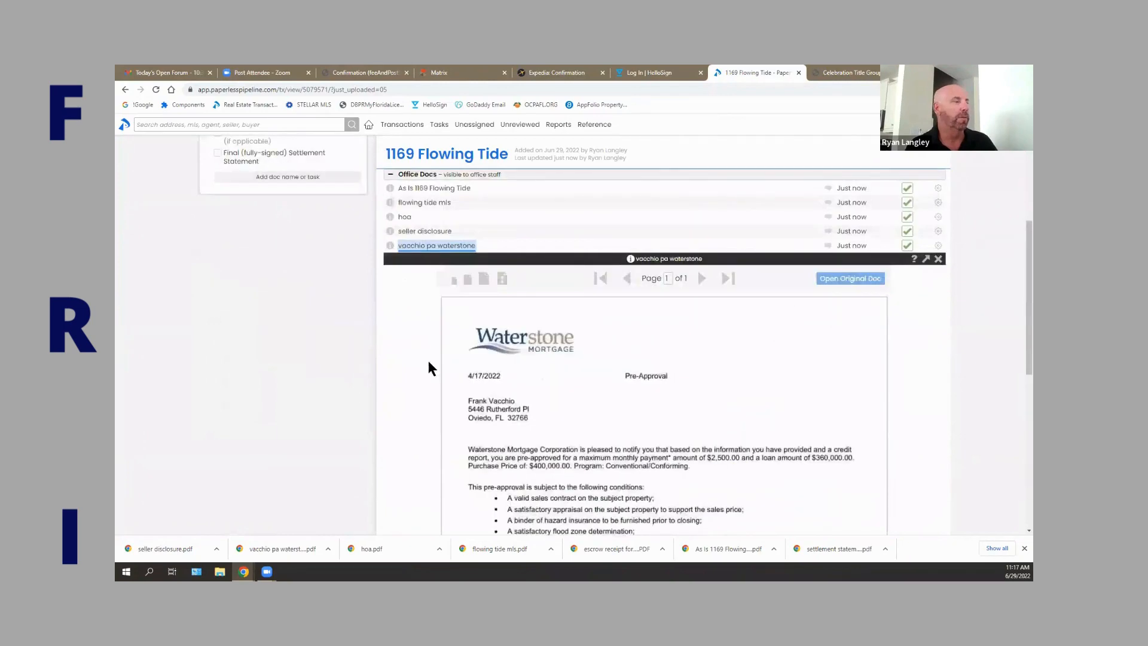
scroll(428, 367, "up", 2)
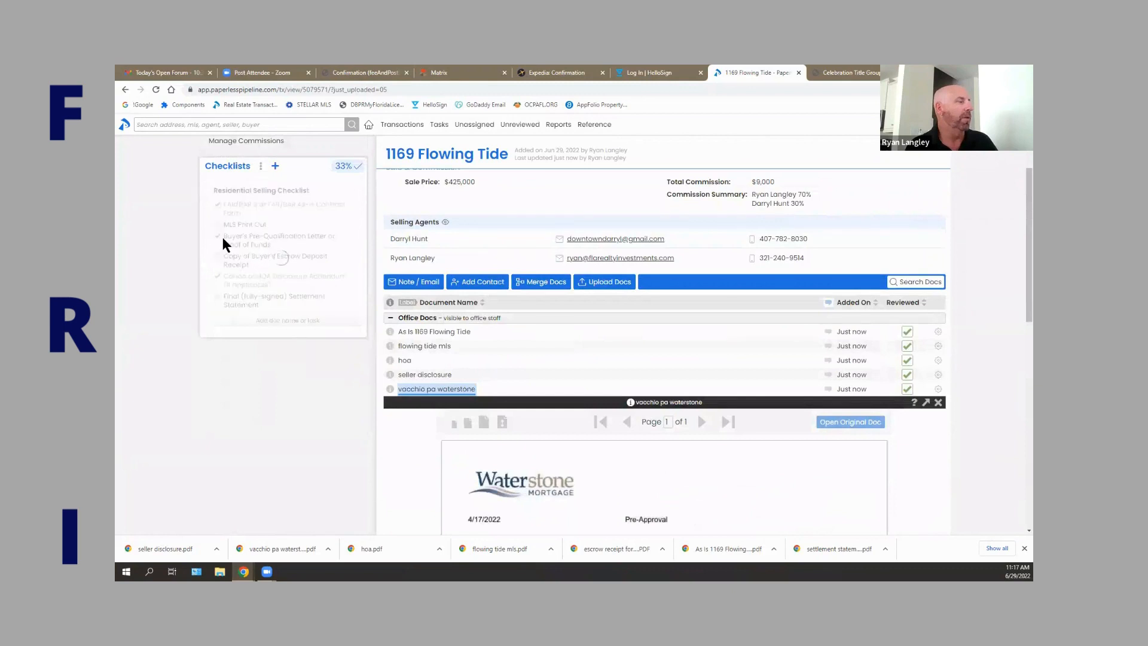
left_click(218, 237)
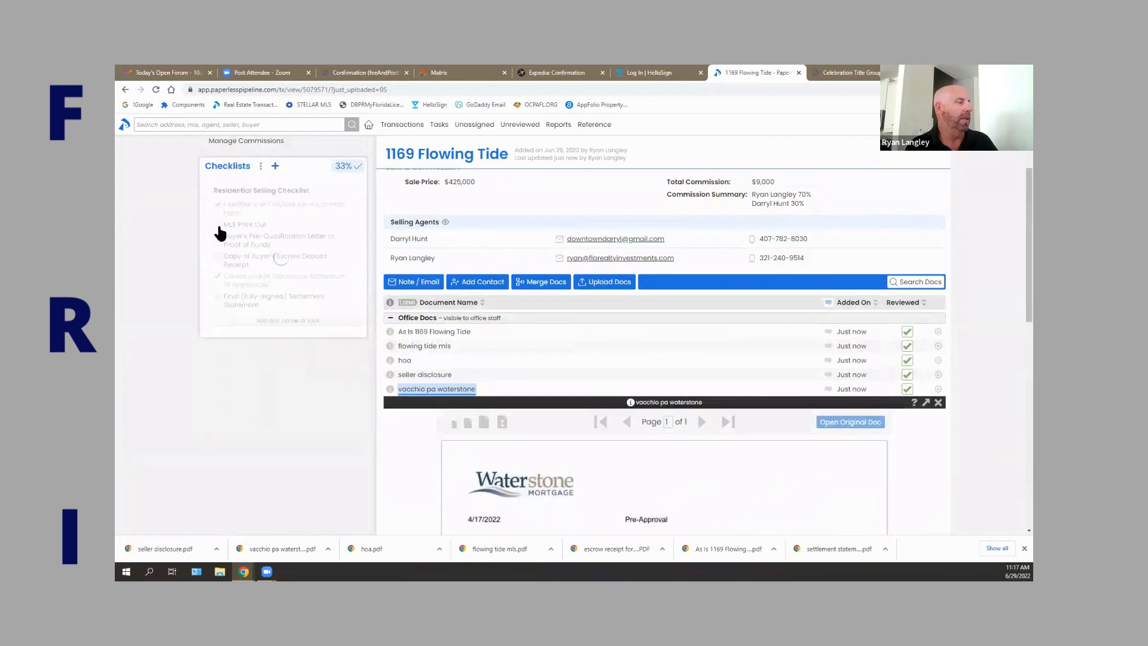
left_click(938, 402)
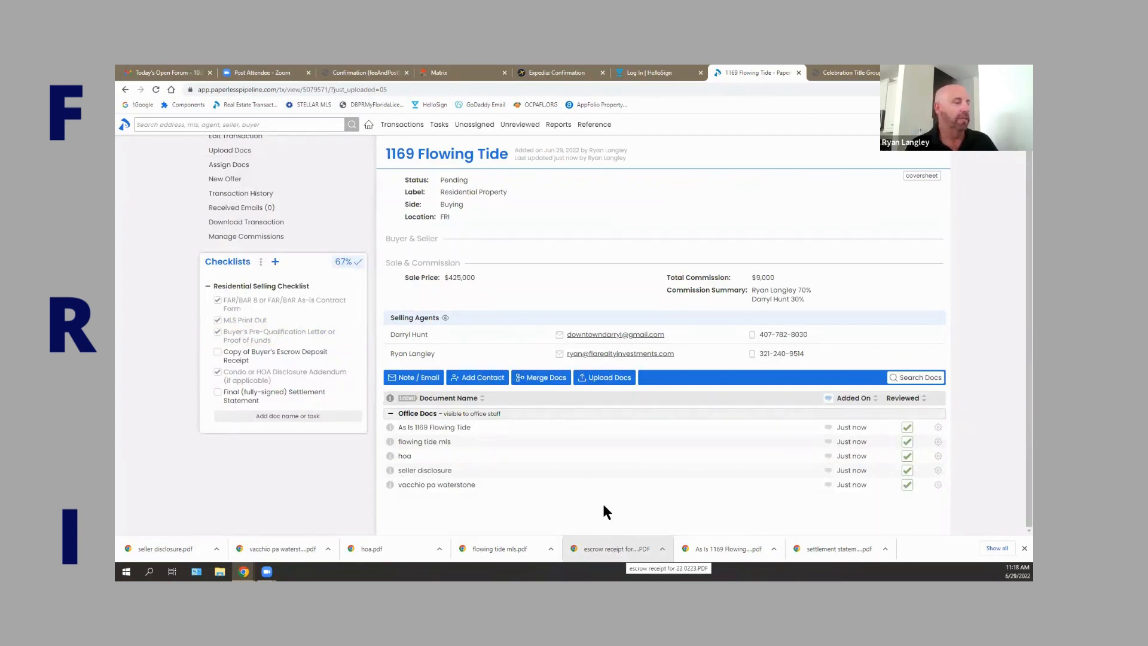
left_click(620, 380)
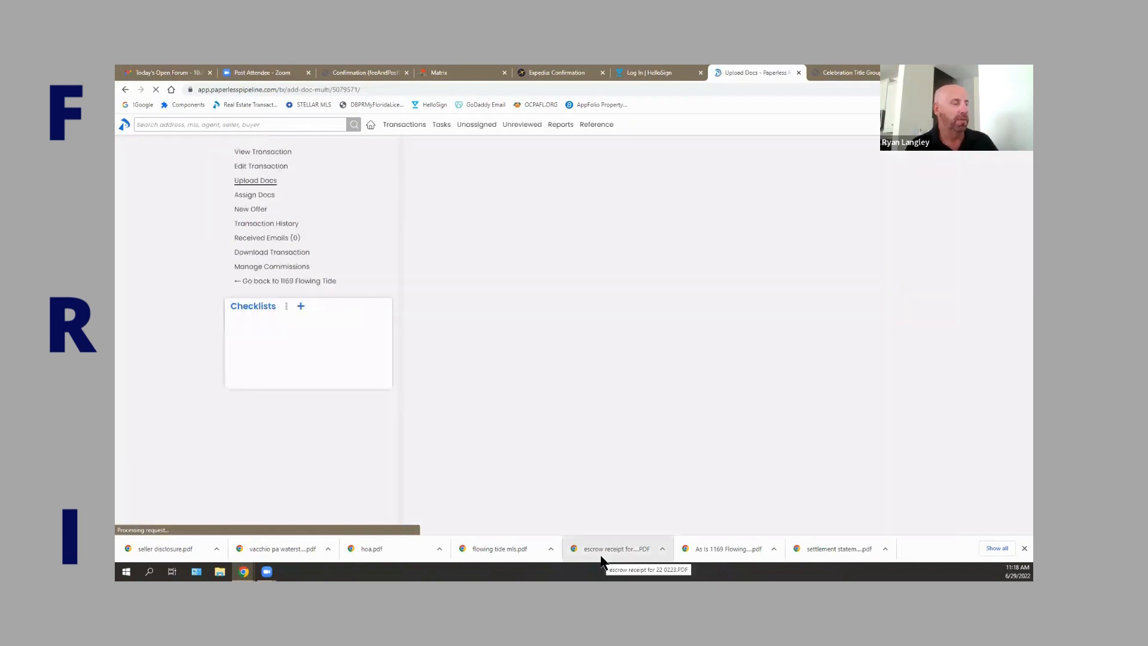
left_click_drag(602, 560, 636, 196)
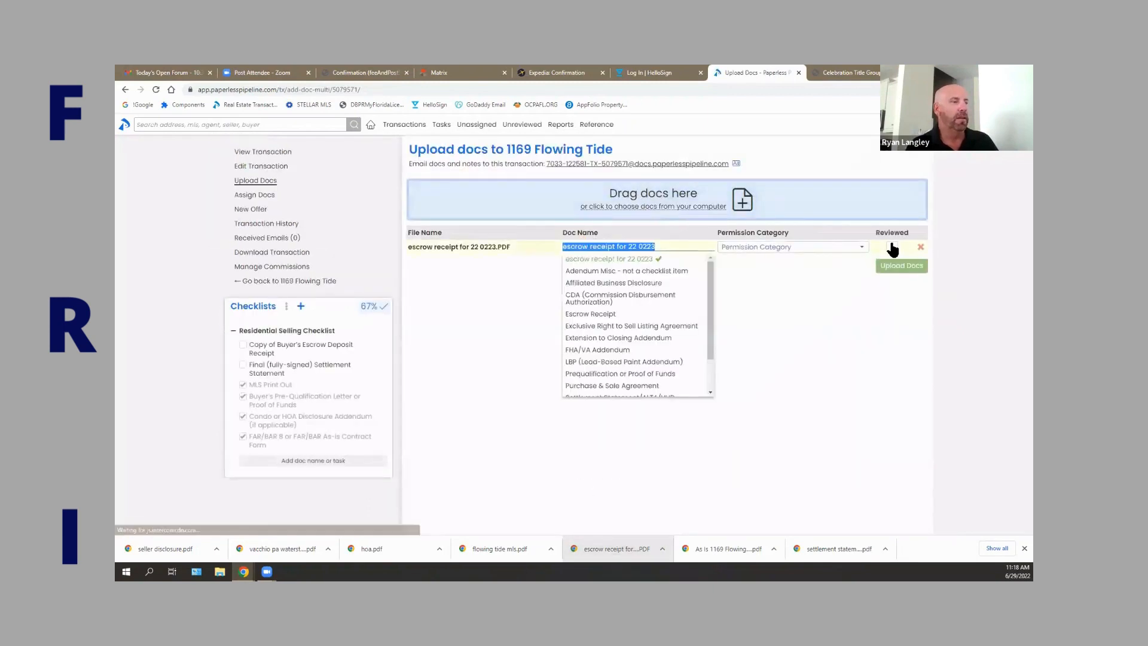
left_click(892, 248)
left_click(825, 249)
left_click(799, 262)
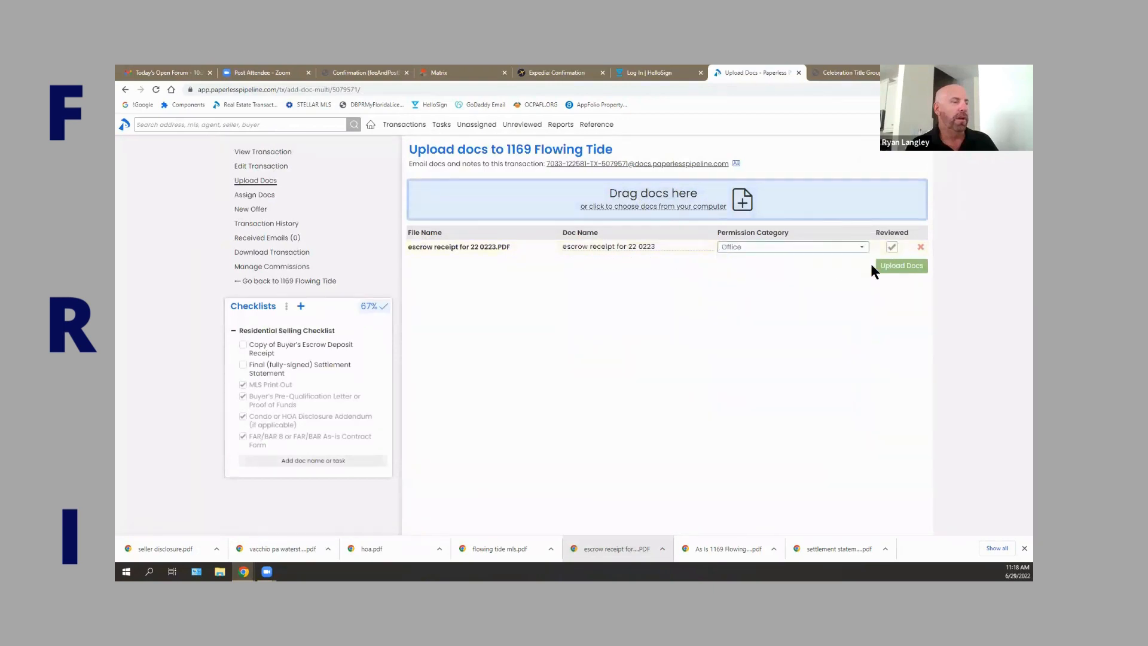
left_click(890, 266)
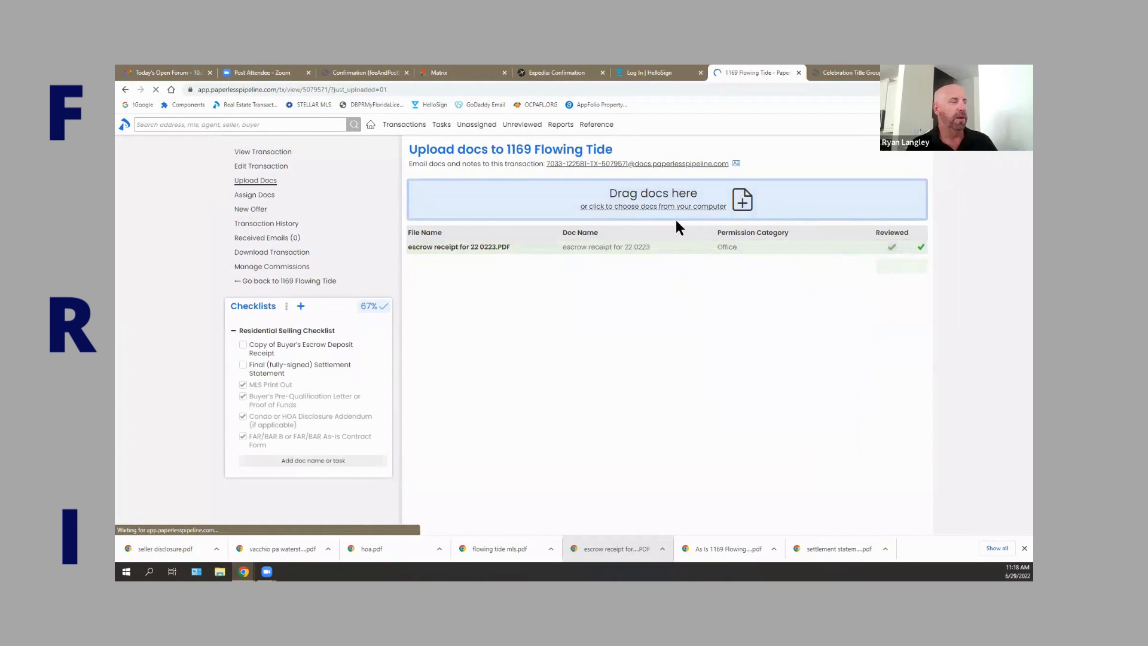
scroll(680, 289, "down", 1)
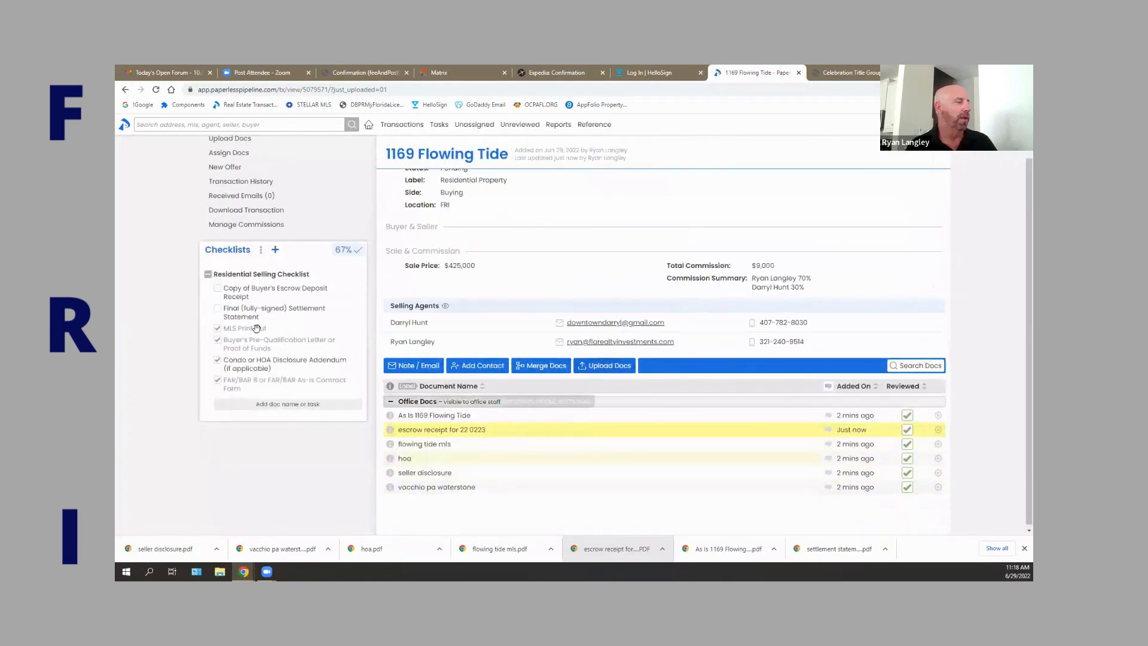
left_click(457, 429)
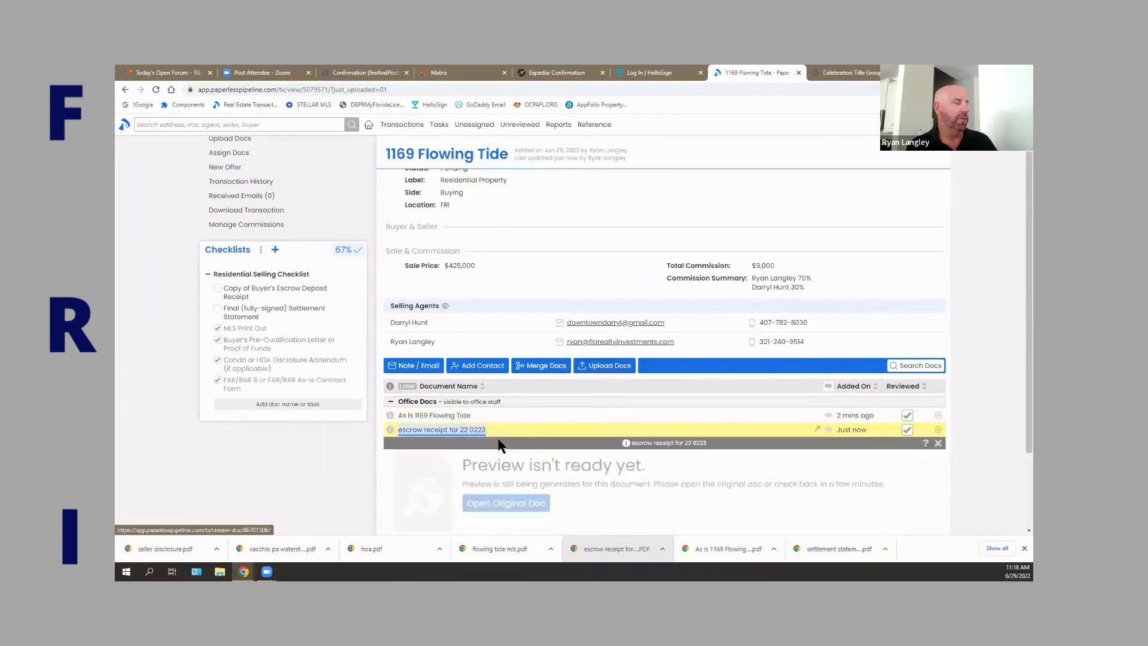
scroll(547, 474, "down", 1)
left_click(514, 456)
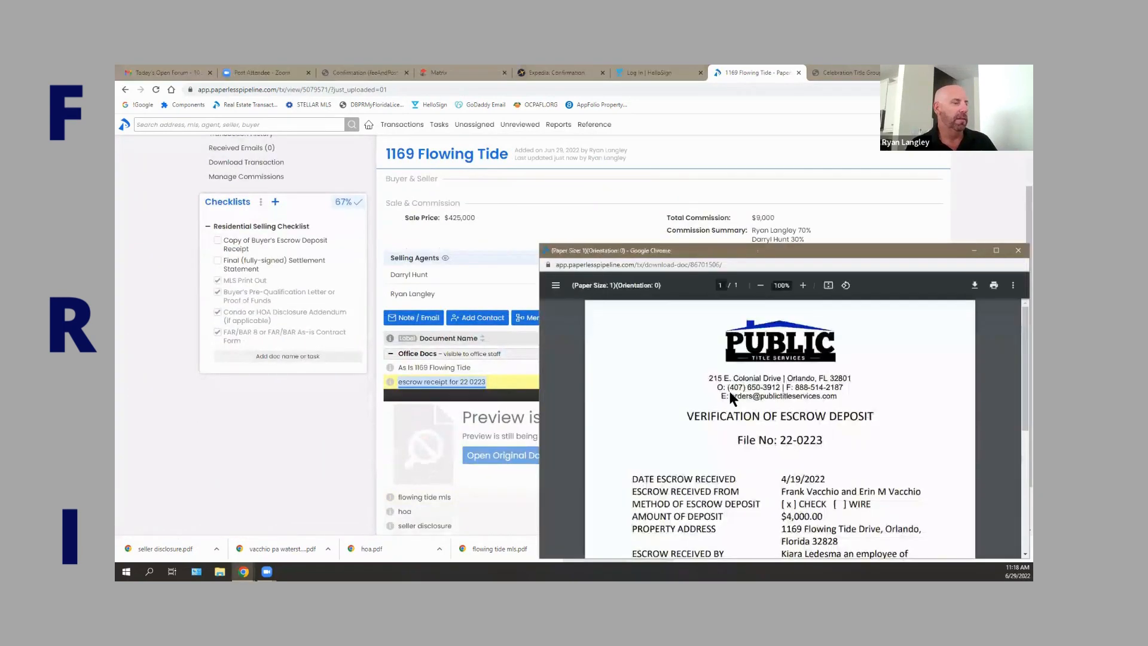
scroll(730, 391, "down", 2)
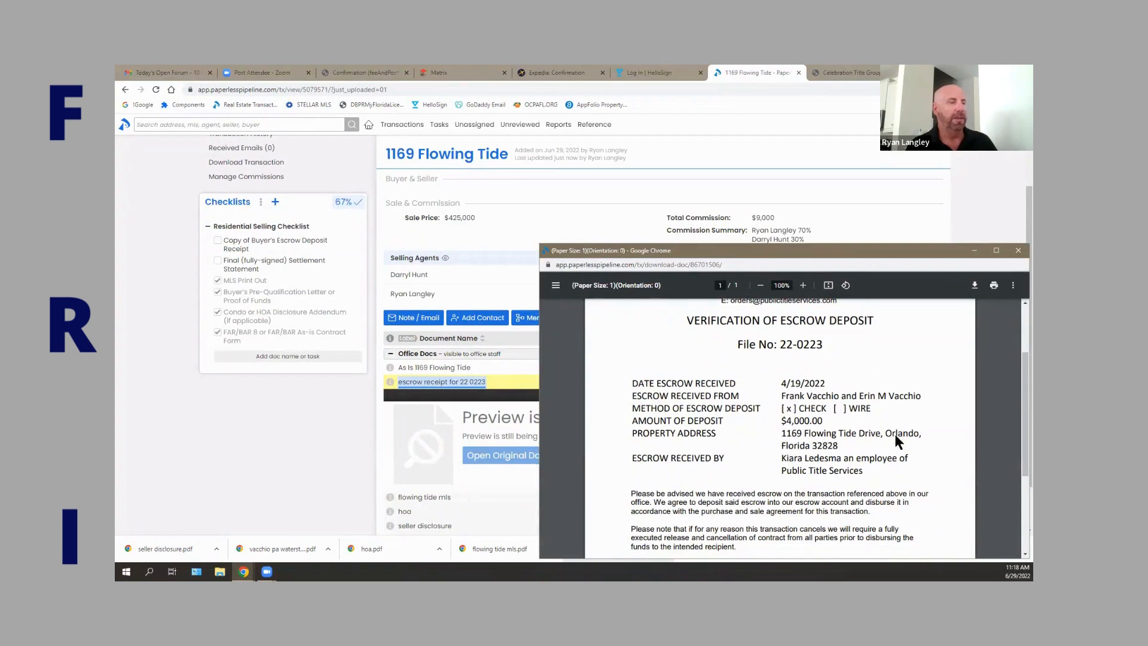
Tick Copy of Buyer's Escrow Deposit Receipt, bringing the checklist to 83%, and close the escrow receipt windows.
left_click(1018, 250)
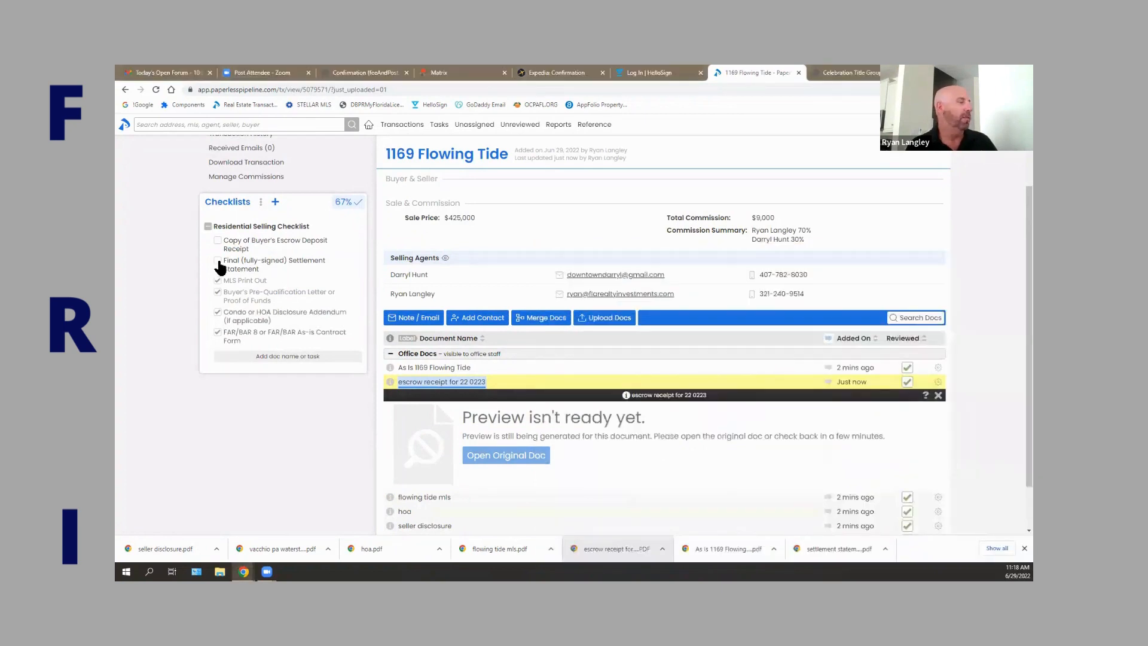
left_click(217, 241)
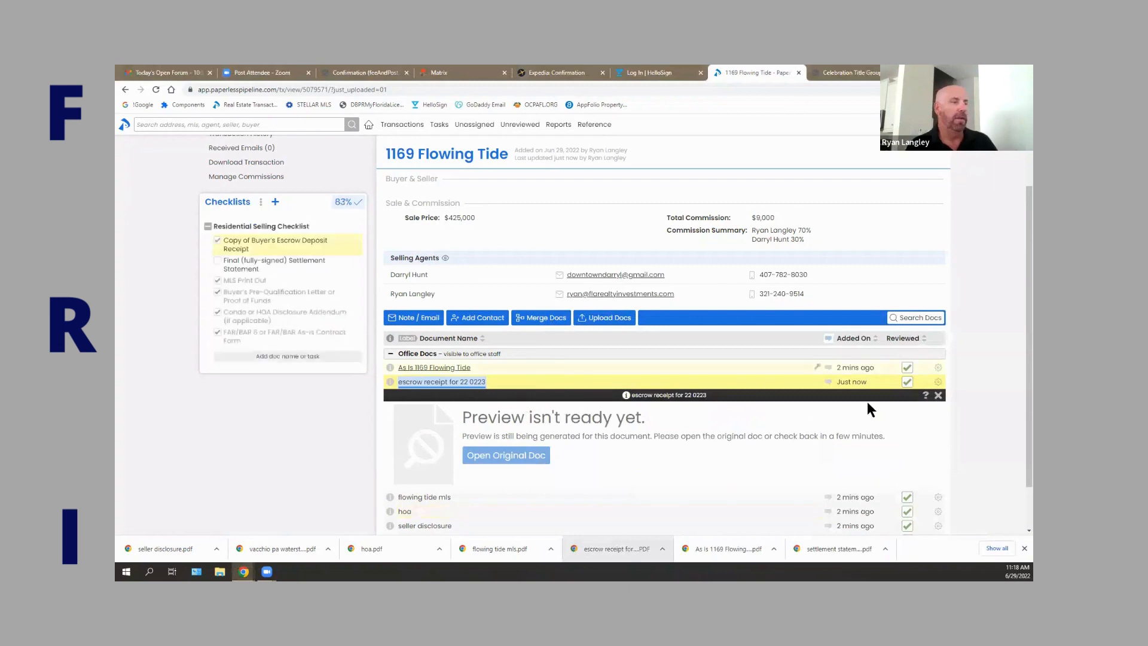
left_click(937, 395)
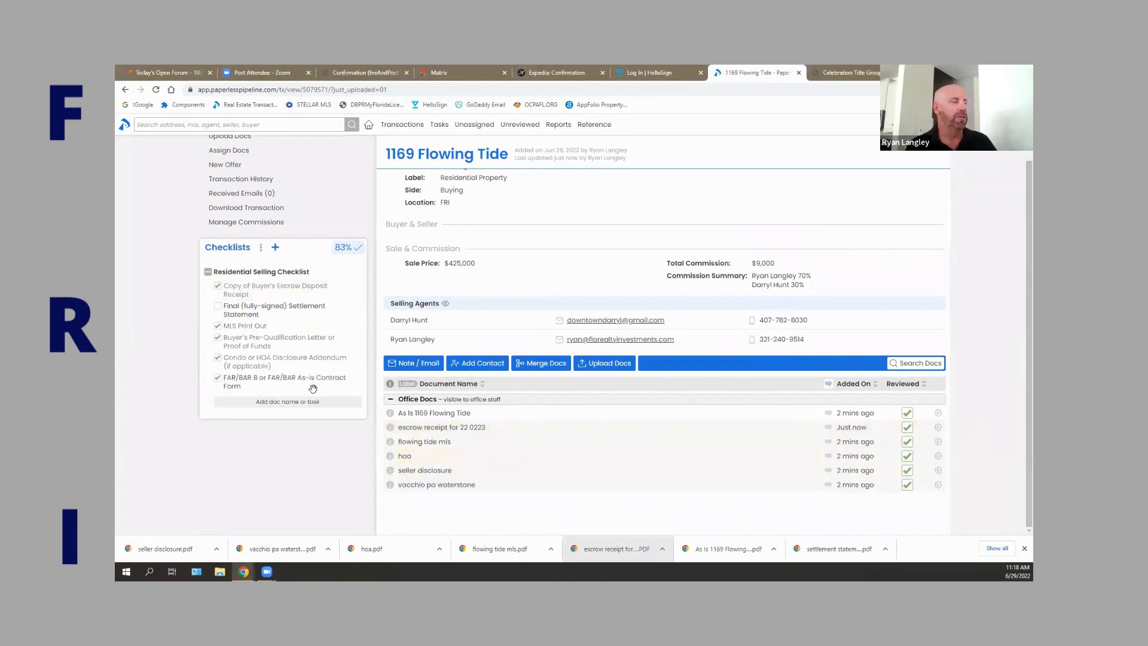
scroll(654, 374, "up", 1)
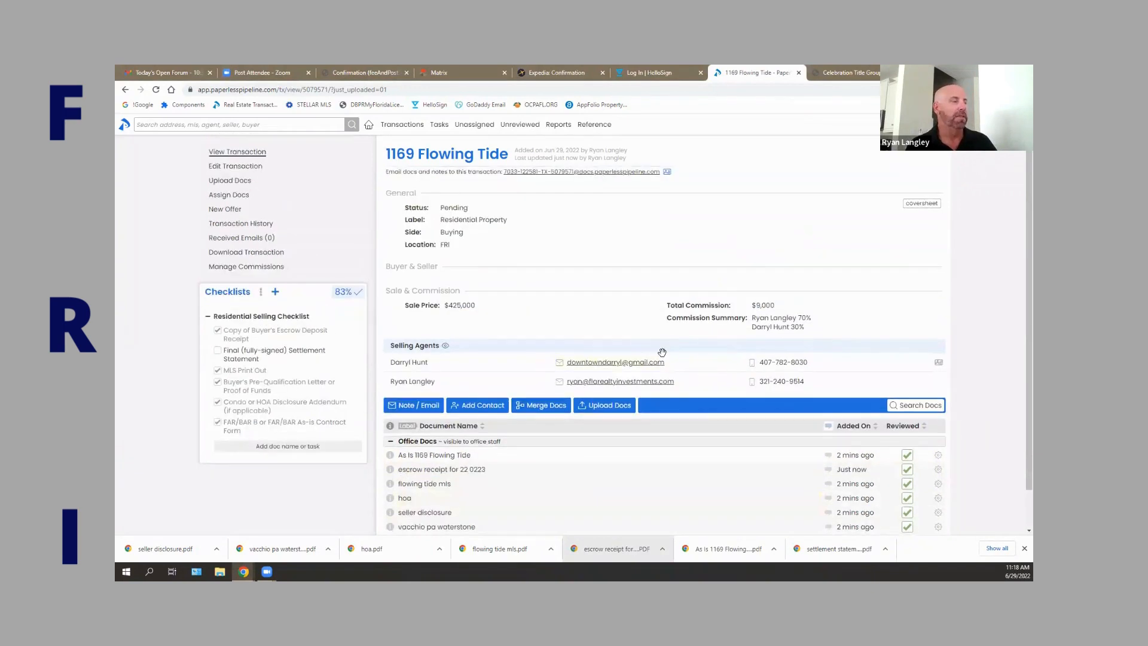
Go to the Reference Docs & Links page and scroll down to the Office Forms.
left_click(606, 131)
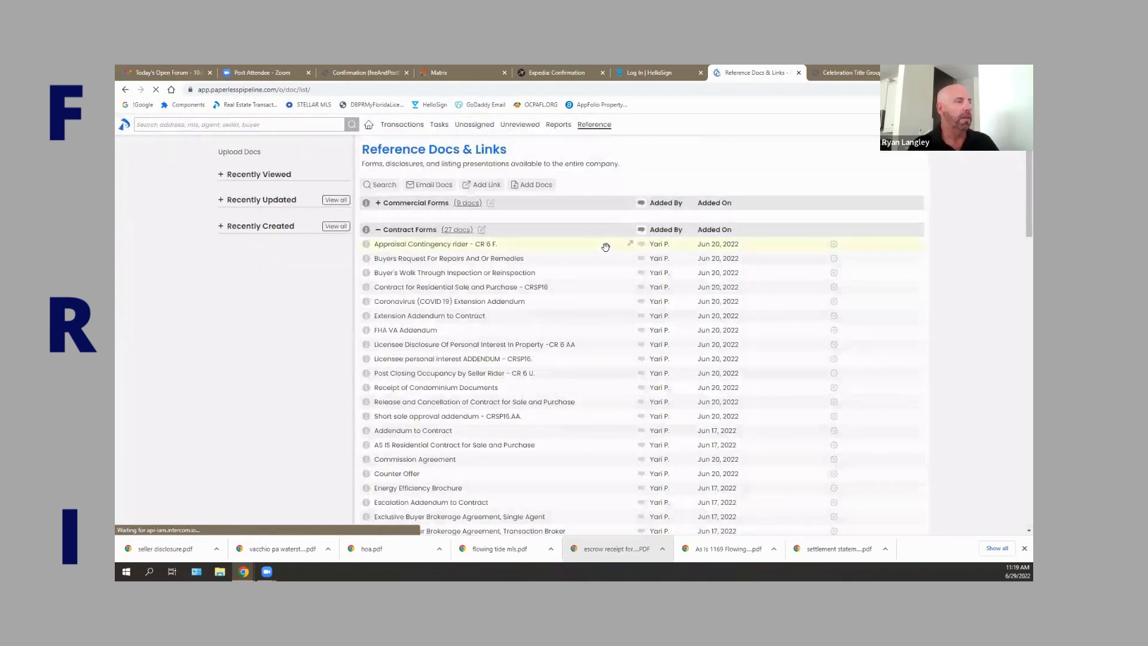
scroll(604, 242, "down", 1)
scroll(604, 242, "down", 15)
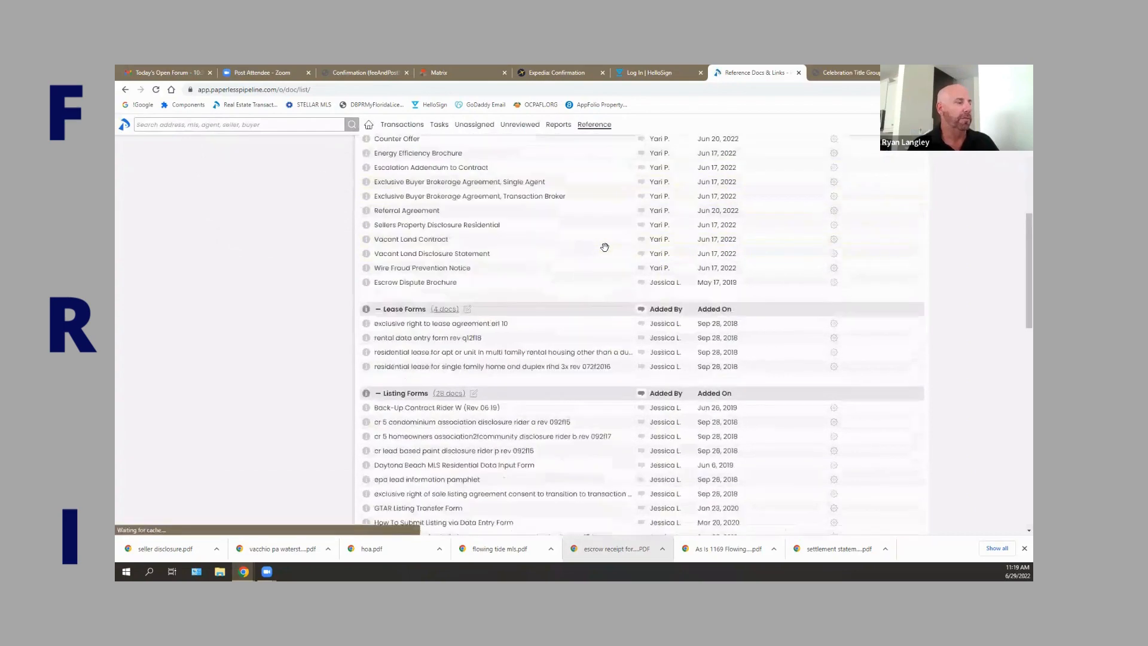
scroll(604, 249, "down", 6)
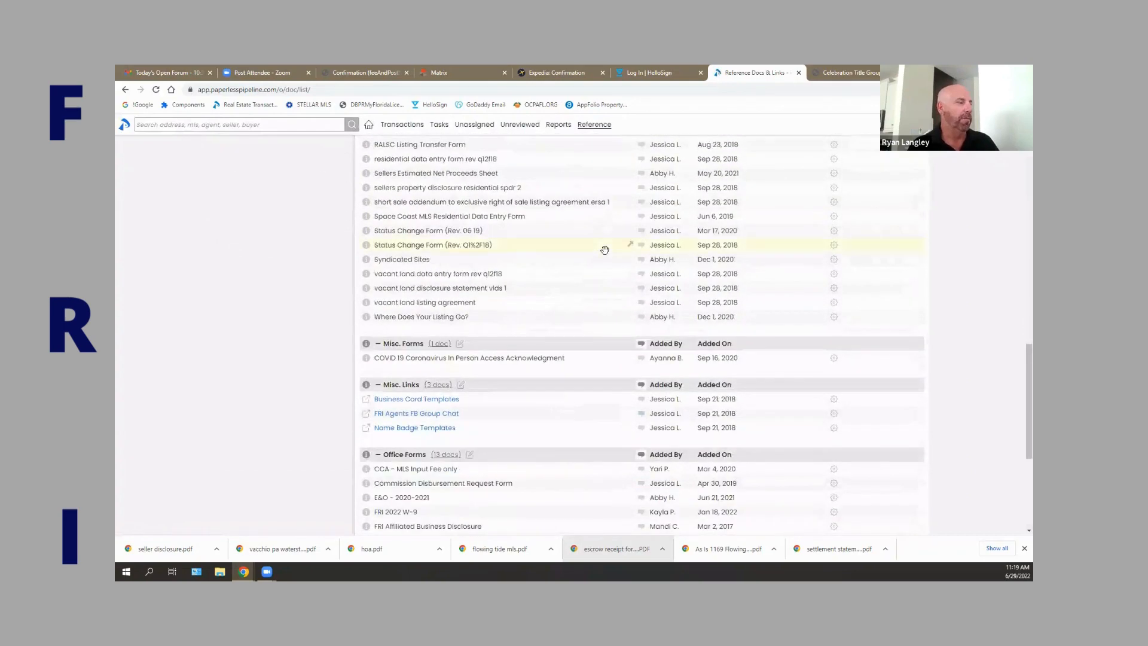
scroll(604, 250, "down", 4)
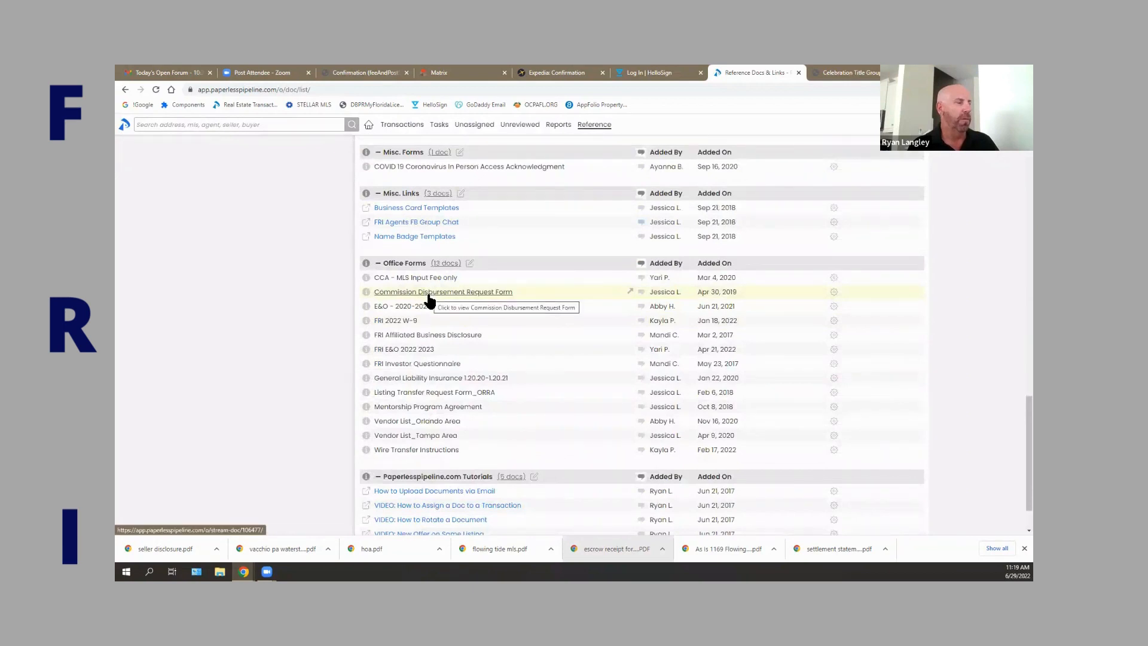
Preview the Commission Disbursement Request Form, then close the preview.
left_click(429, 298)
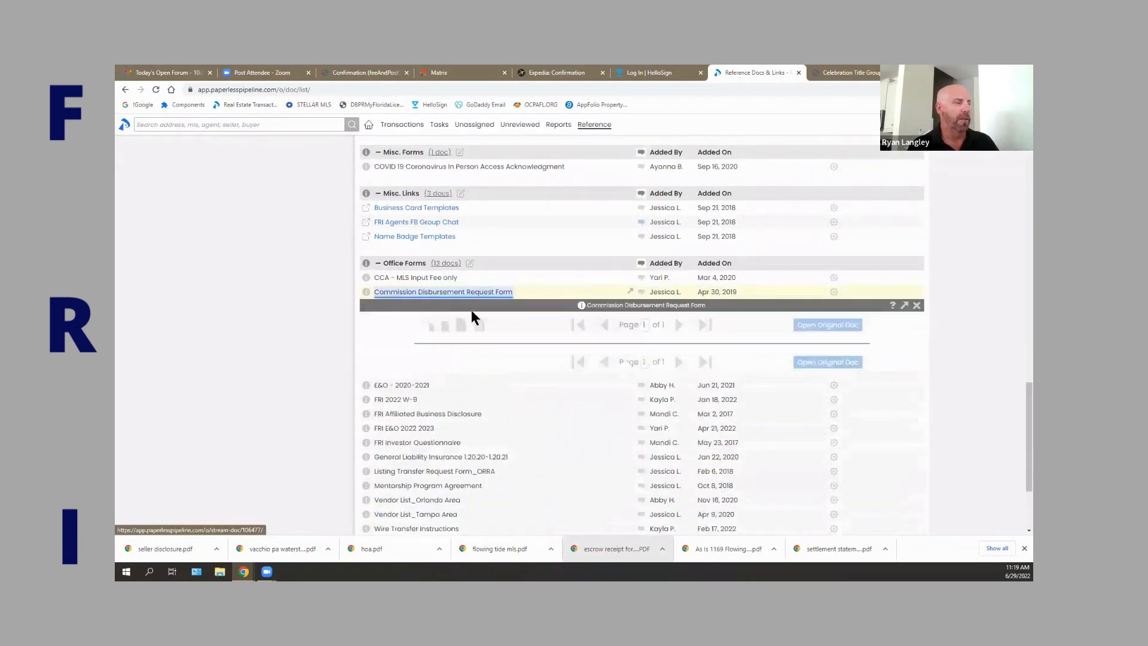
scroll(502, 338, "down", 4)
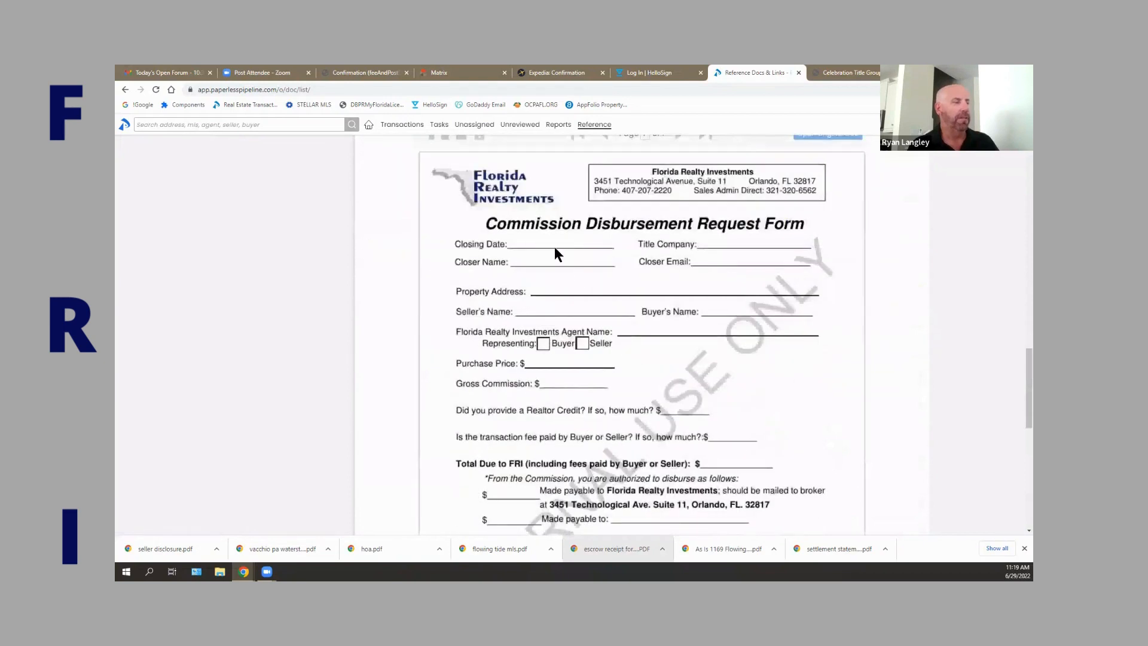
scroll(837, 234, "up", 2)
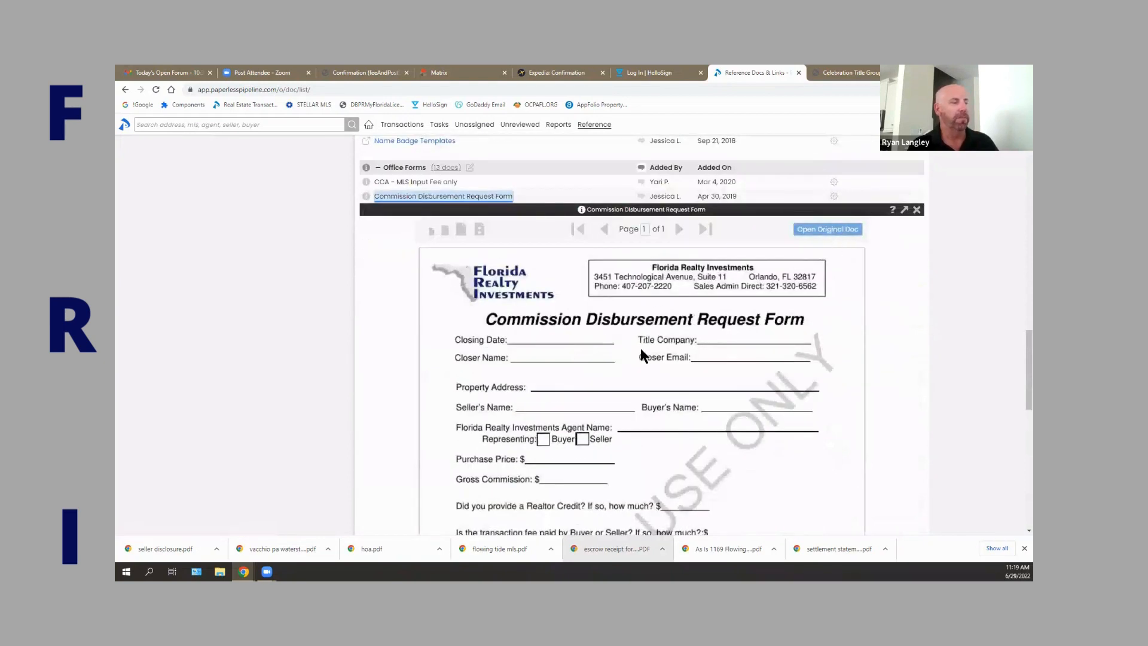
left_click(916, 211)
scroll(697, 210, "up", 2)
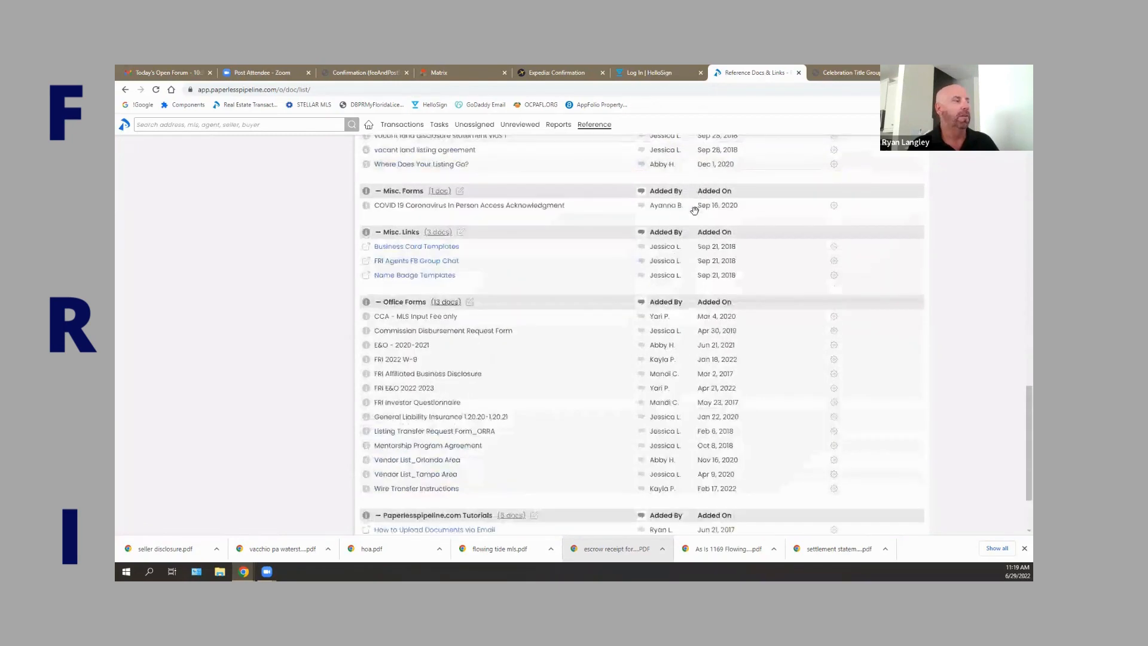
scroll(691, 212, "up", 15)
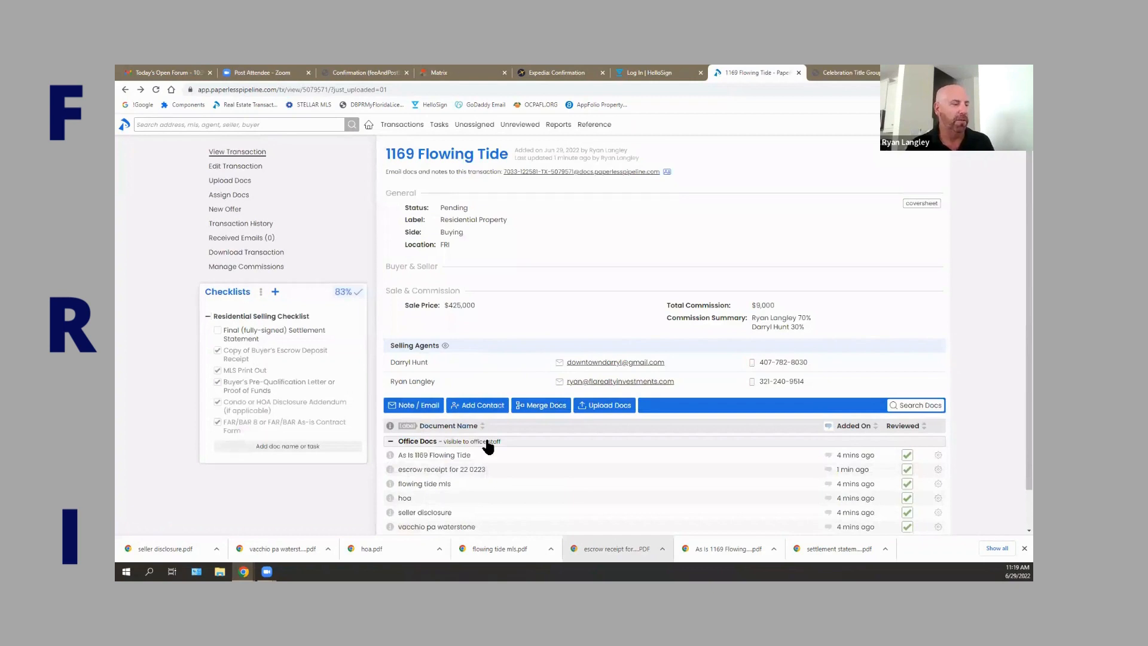
scroll(488, 445, "down", 1)
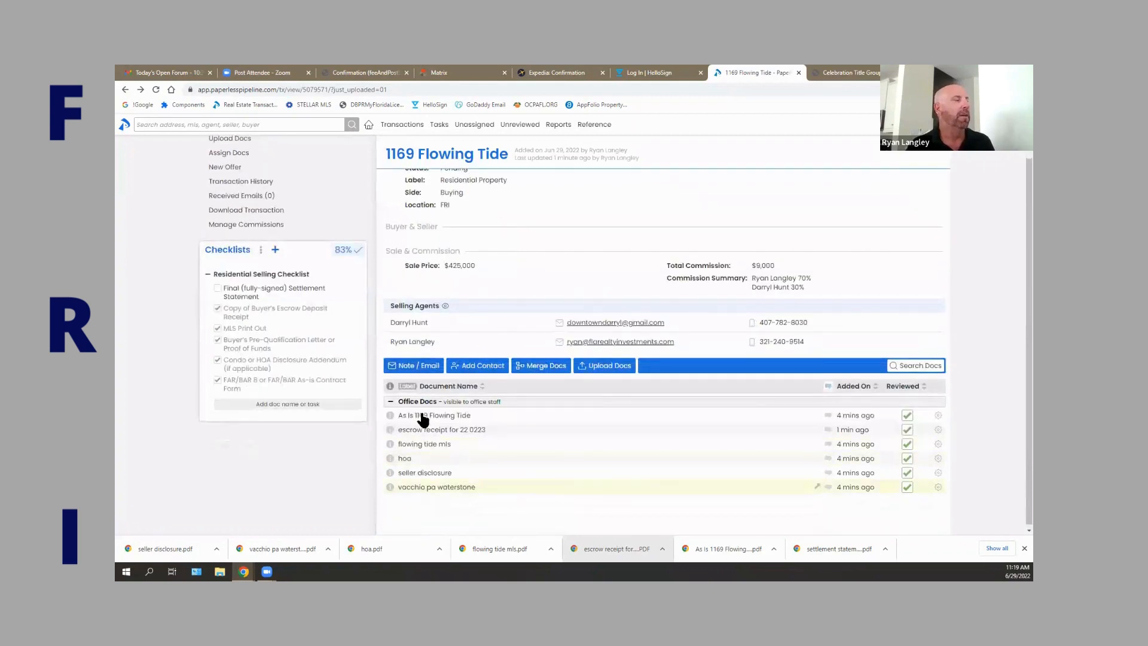
left_click(275, 227)
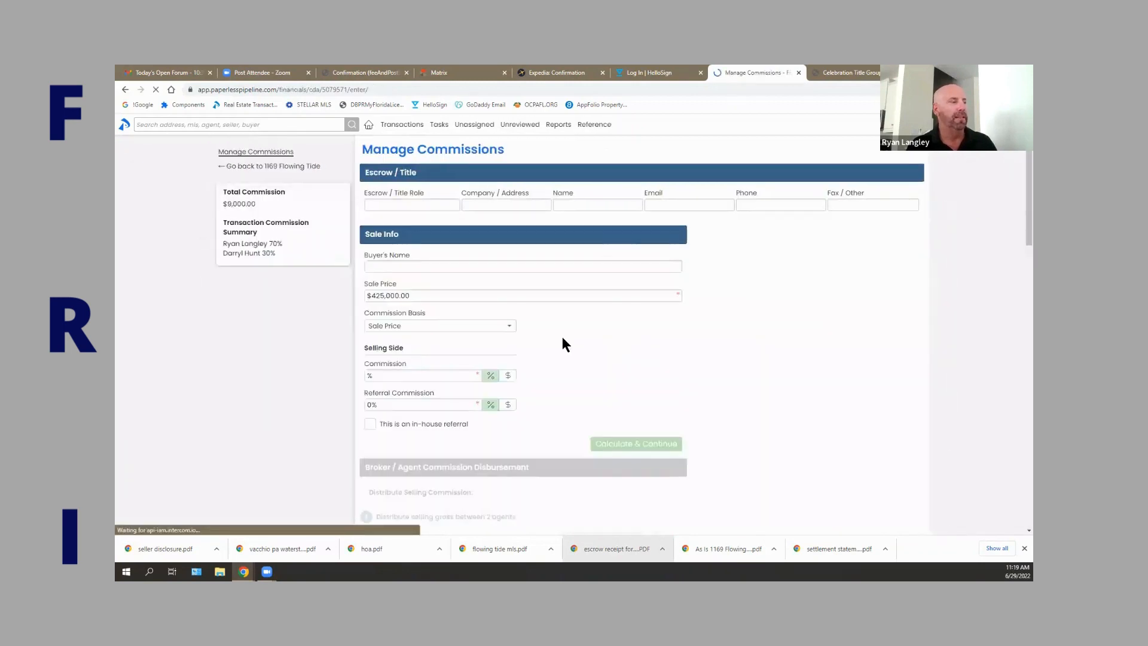
scroll(574, 359, "down", 15)
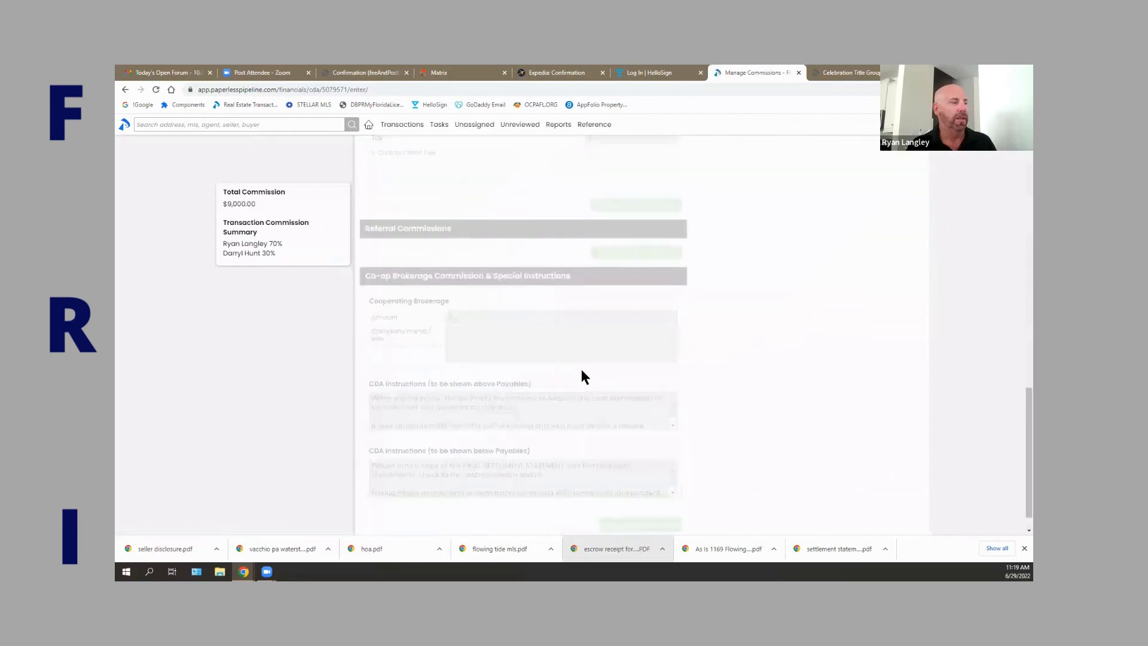
scroll(580, 370, "down", 1)
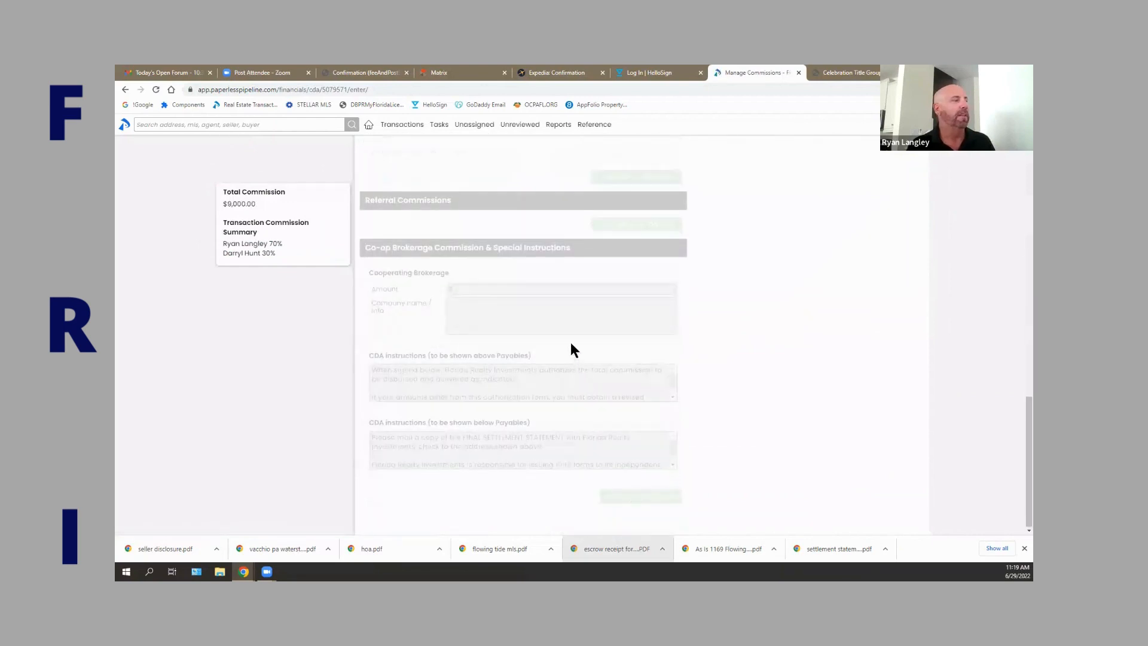
scroll(570, 343, "up", 15)
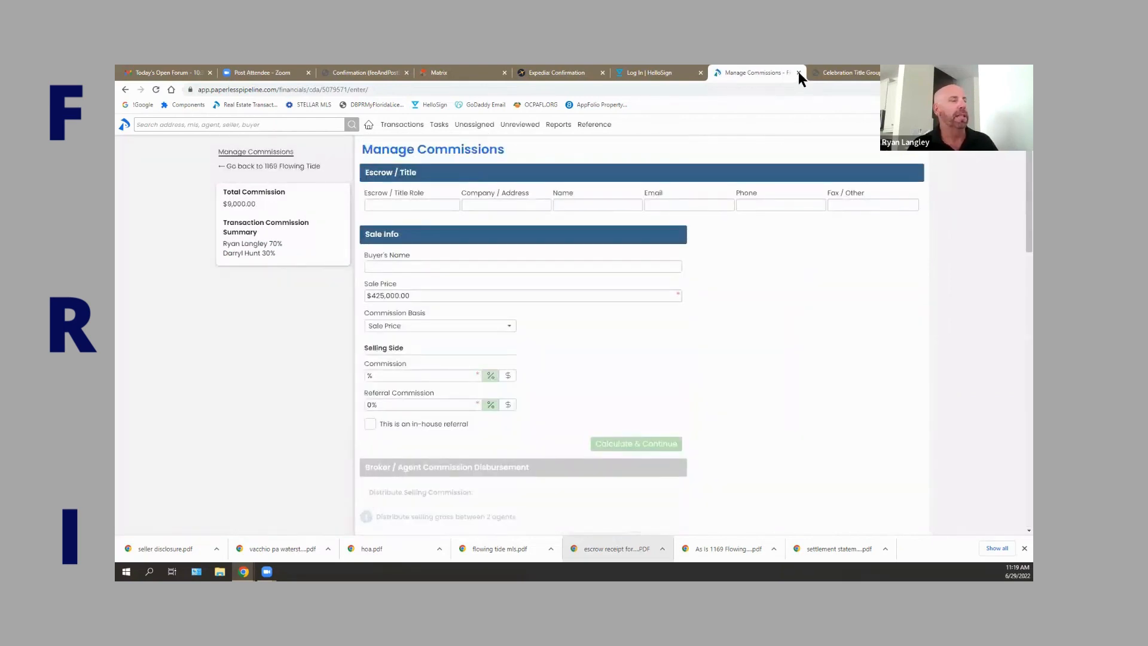
left_click(125, 89)
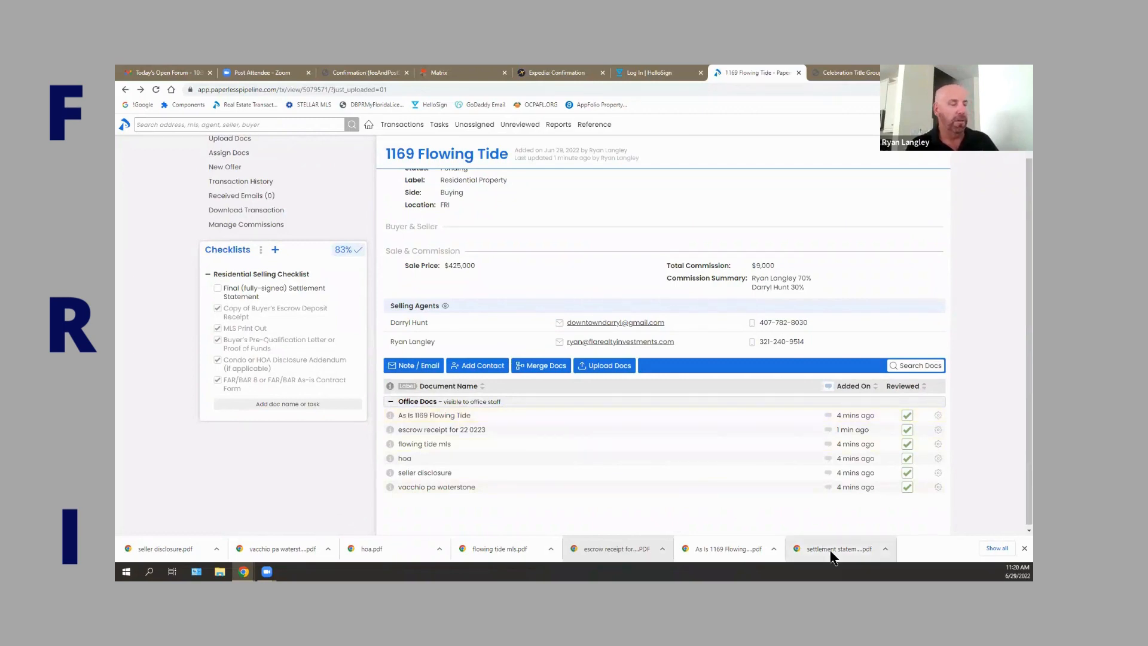
Upload the settlement statement PDF with Office permission category, marked Reviewed.
left_click(603, 366)
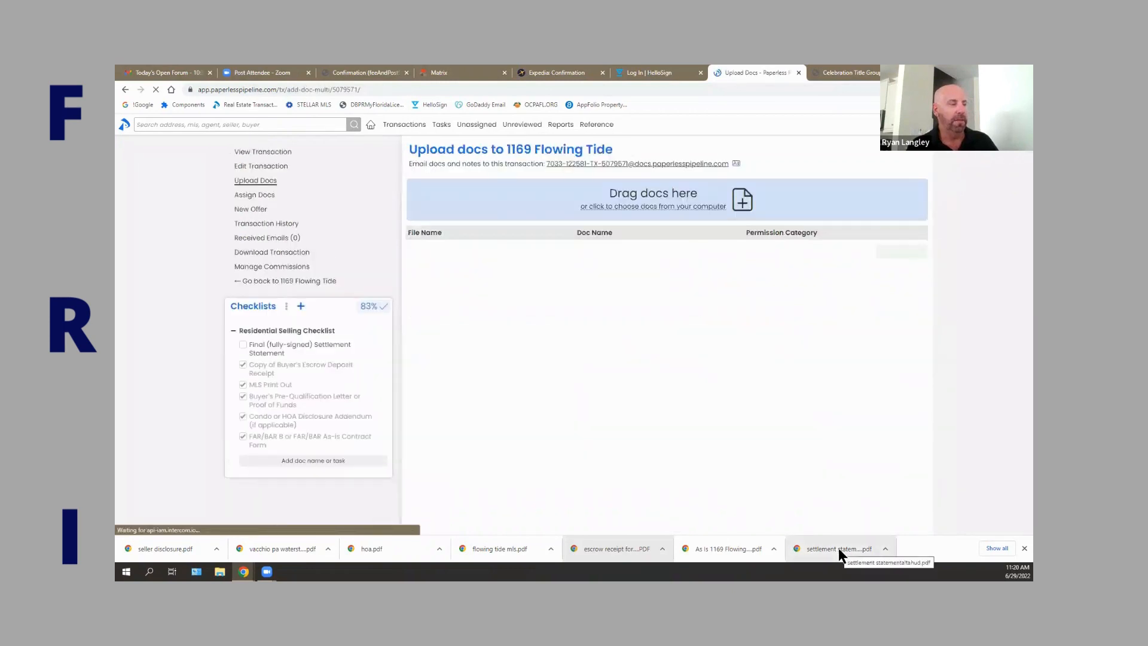
left_click_drag(839, 553, 651, 197)
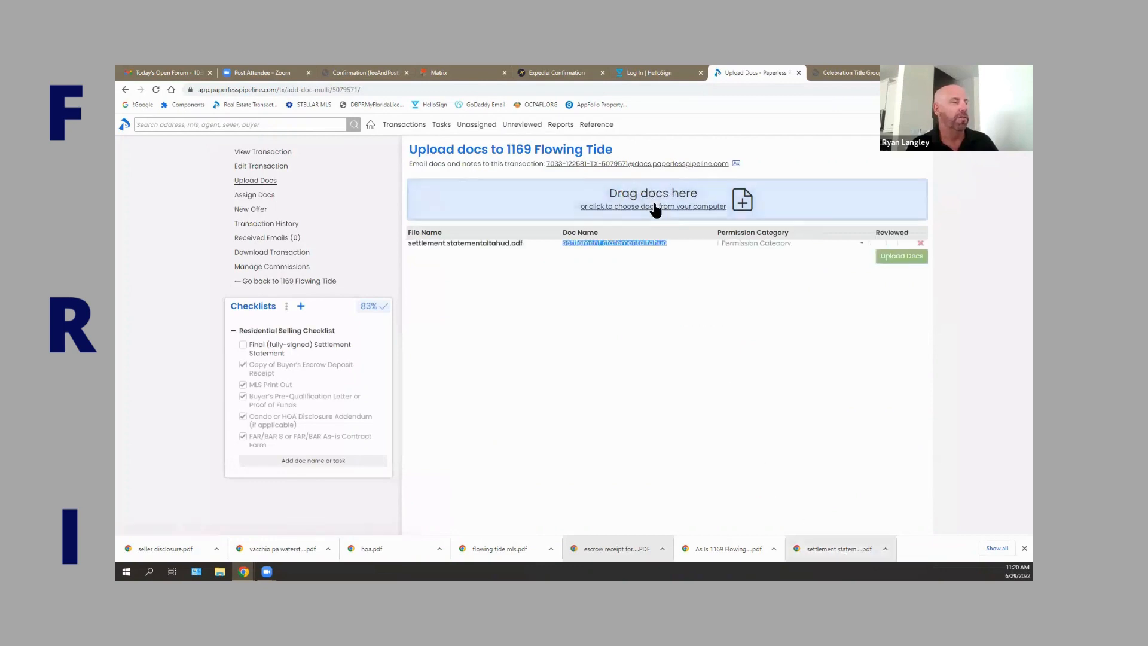
left_click(771, 247)
left_click(894, 251)
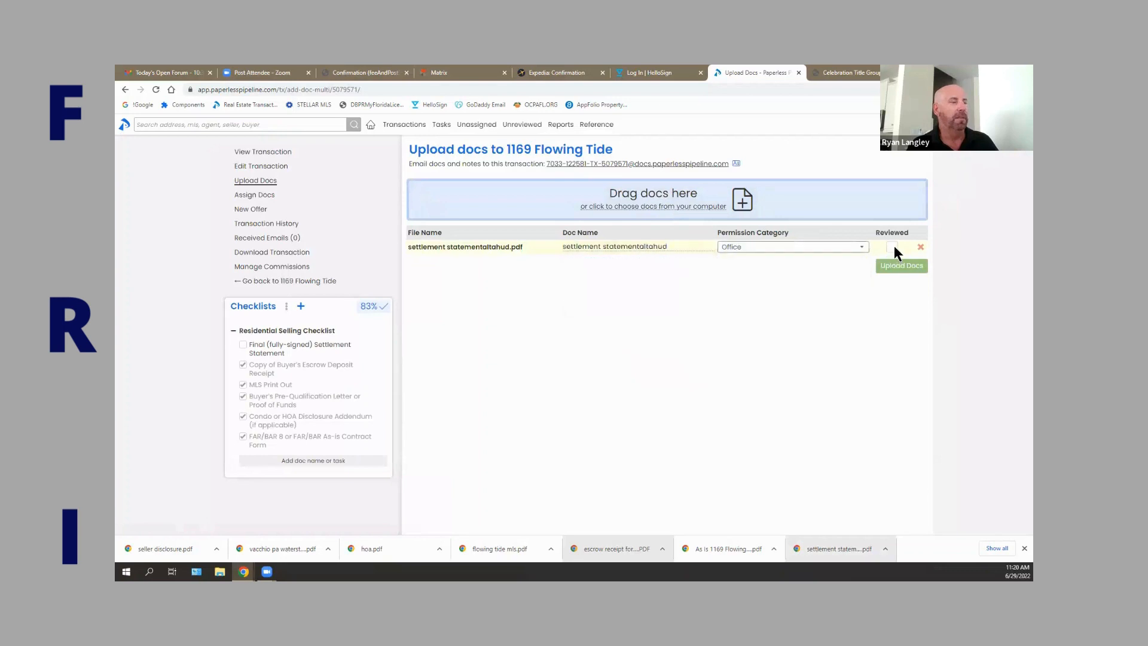
left_click(892, 247)
left_click(901, 265)
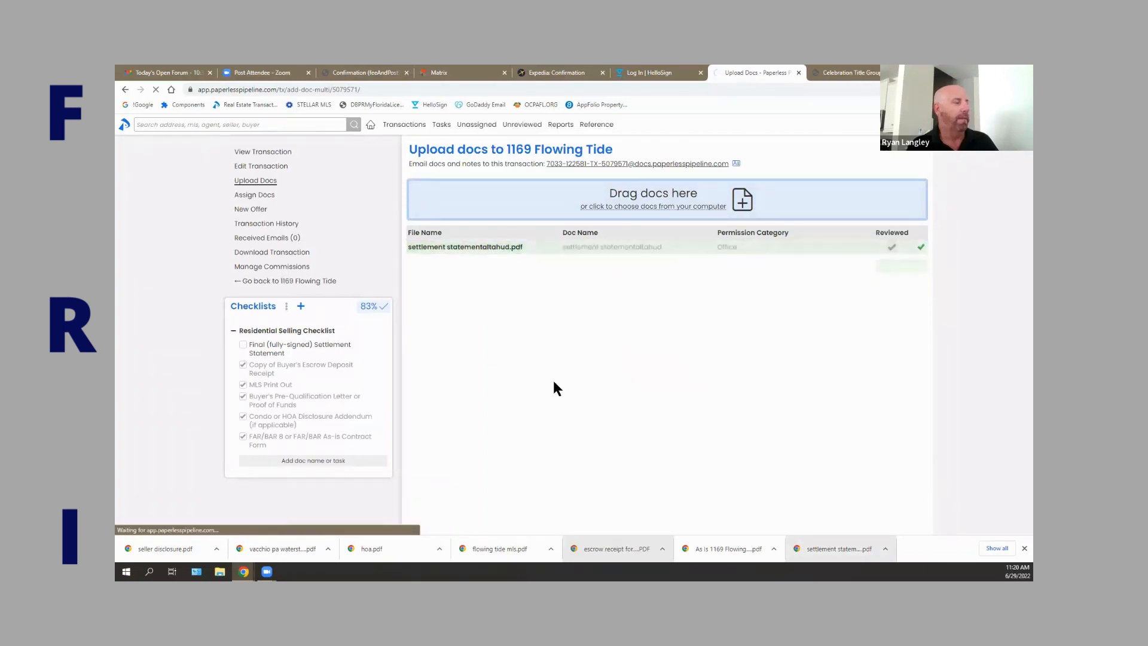
Tick the Final (fully-signed) Settlement Statement checklist item, completing the checklist at 100%.
scroll(555, 386, "down", 2)
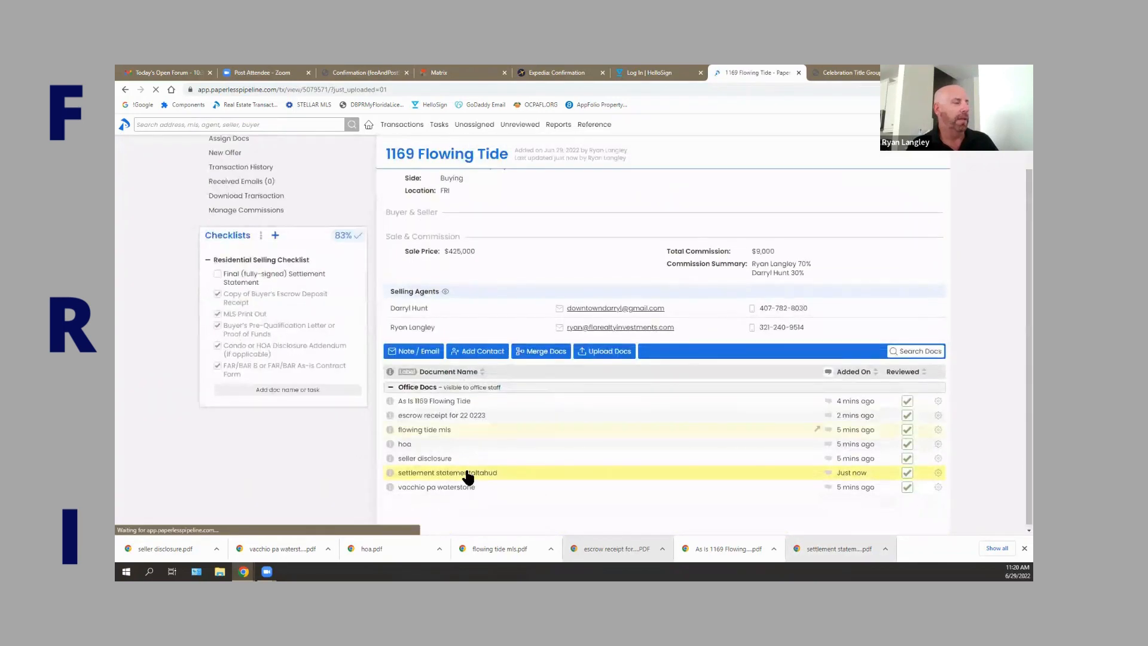
left_click(217, 275)
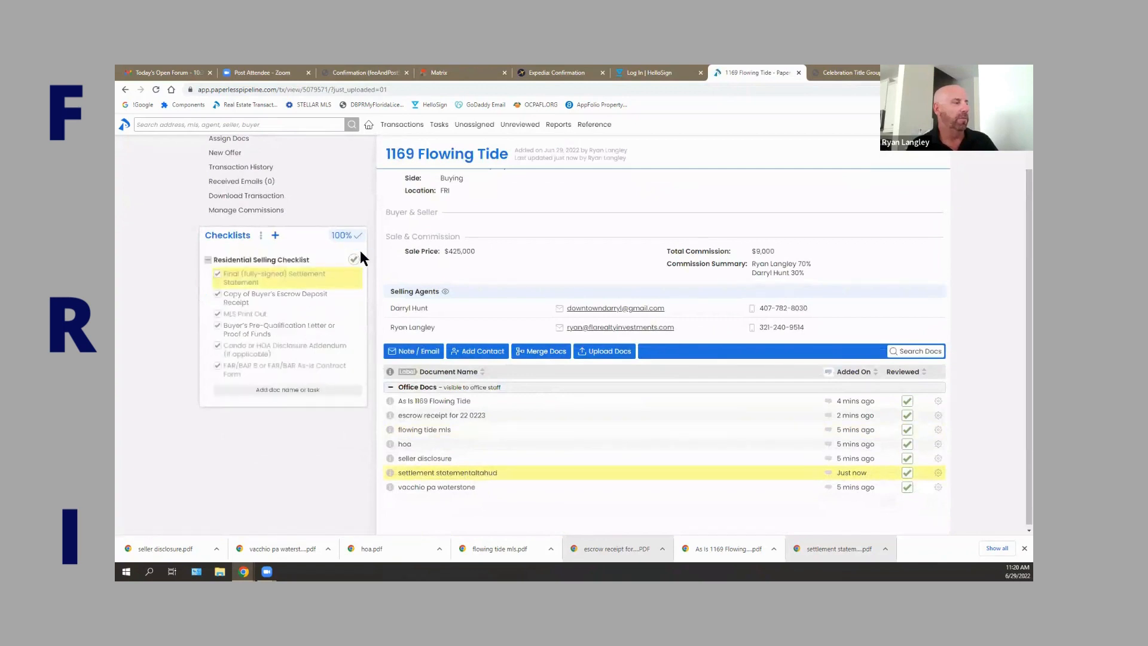
scroll(645, 345, "up", 1)
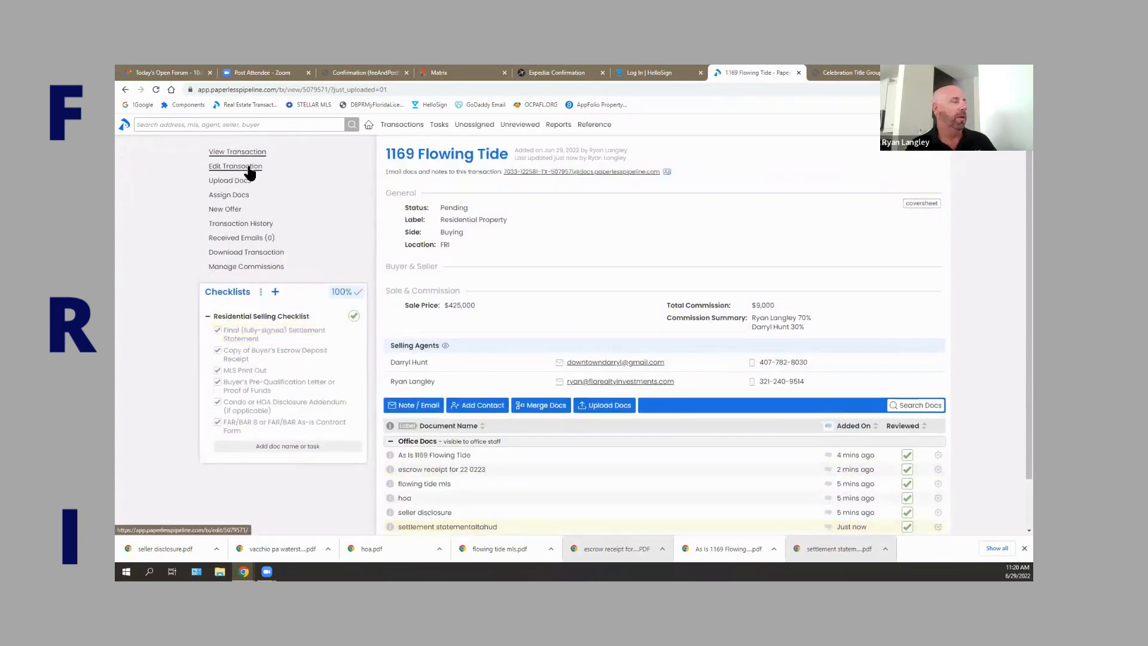
Change the transaction status to Disbursed and save it.
left_click(248, 170)
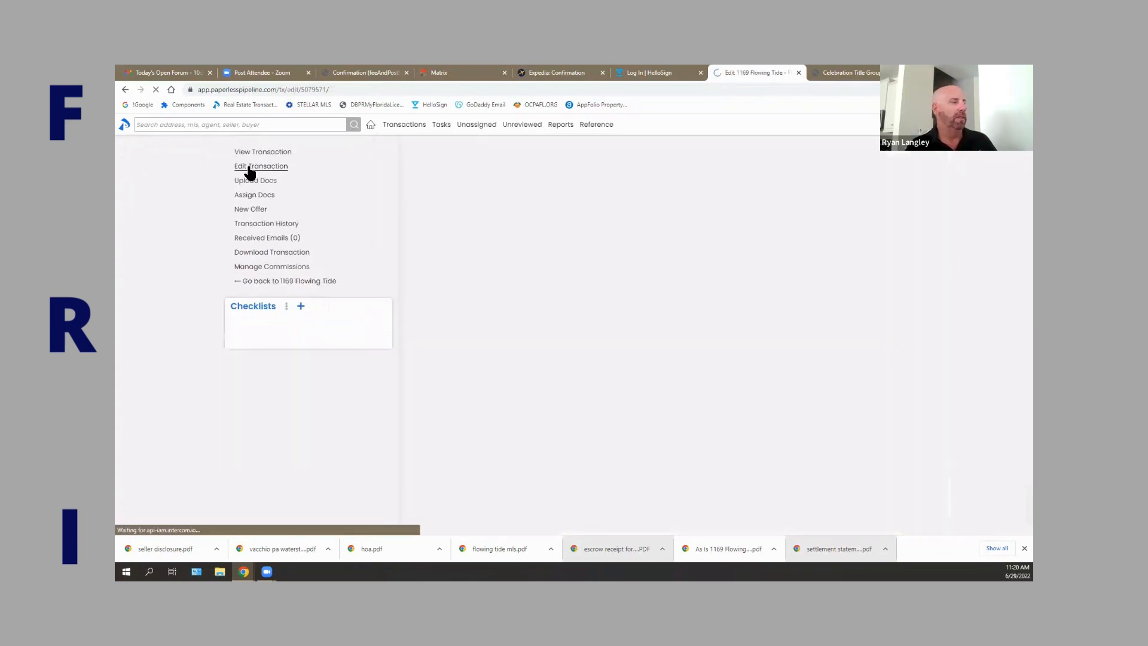
left_click(488, 323)
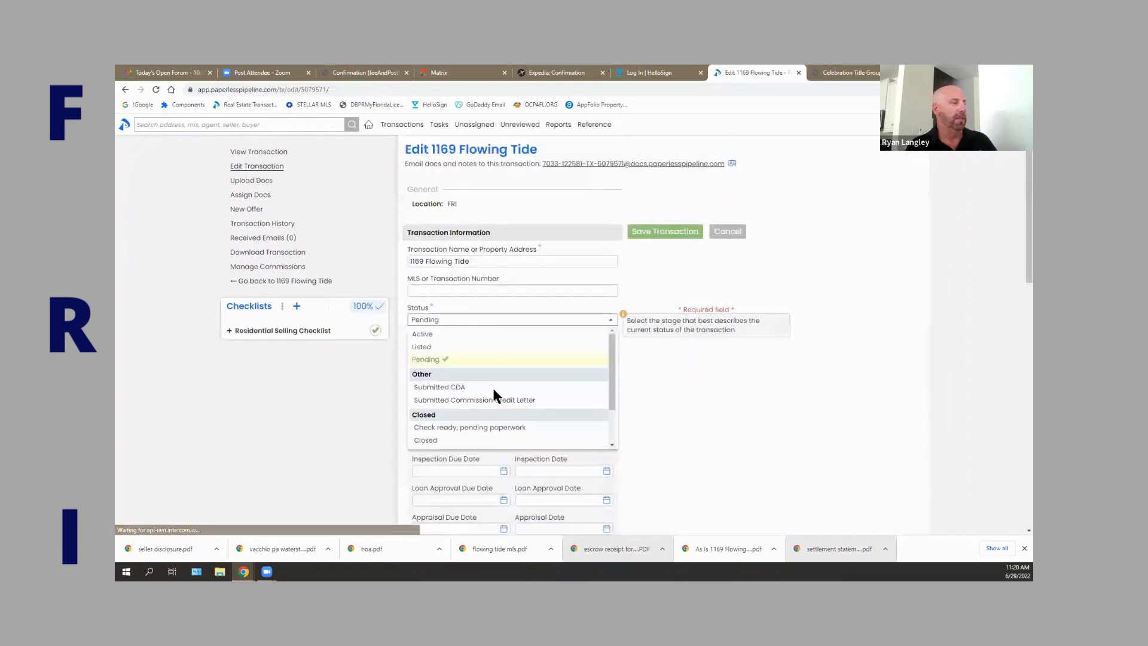
scroll(494, 402, "down", 2)
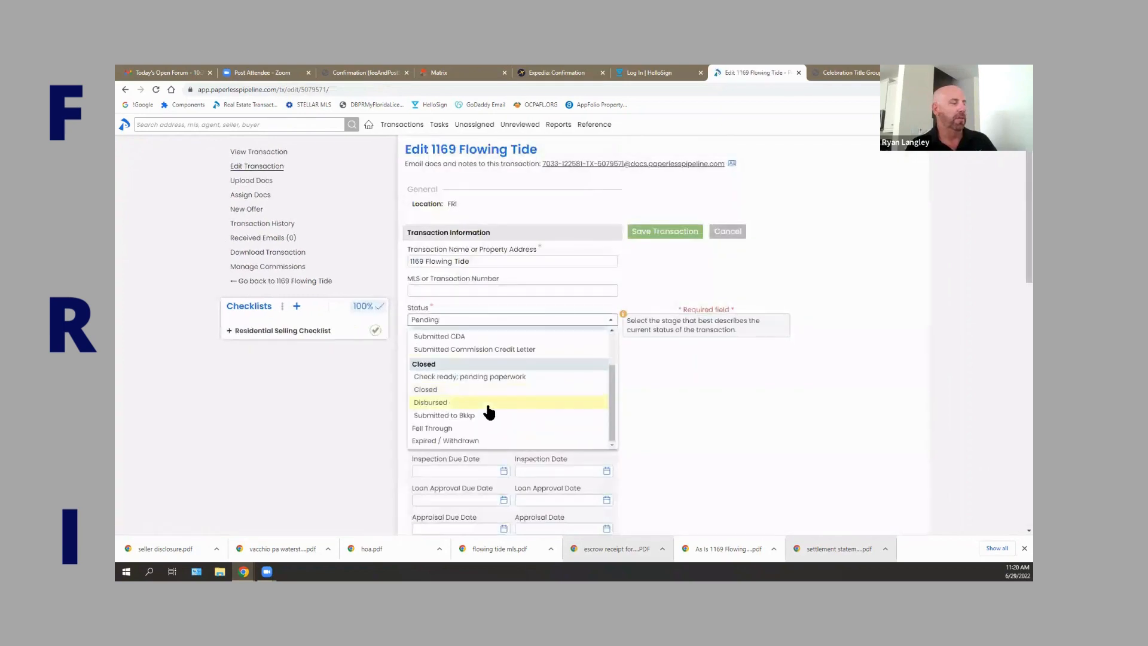
left_click(487, 405)
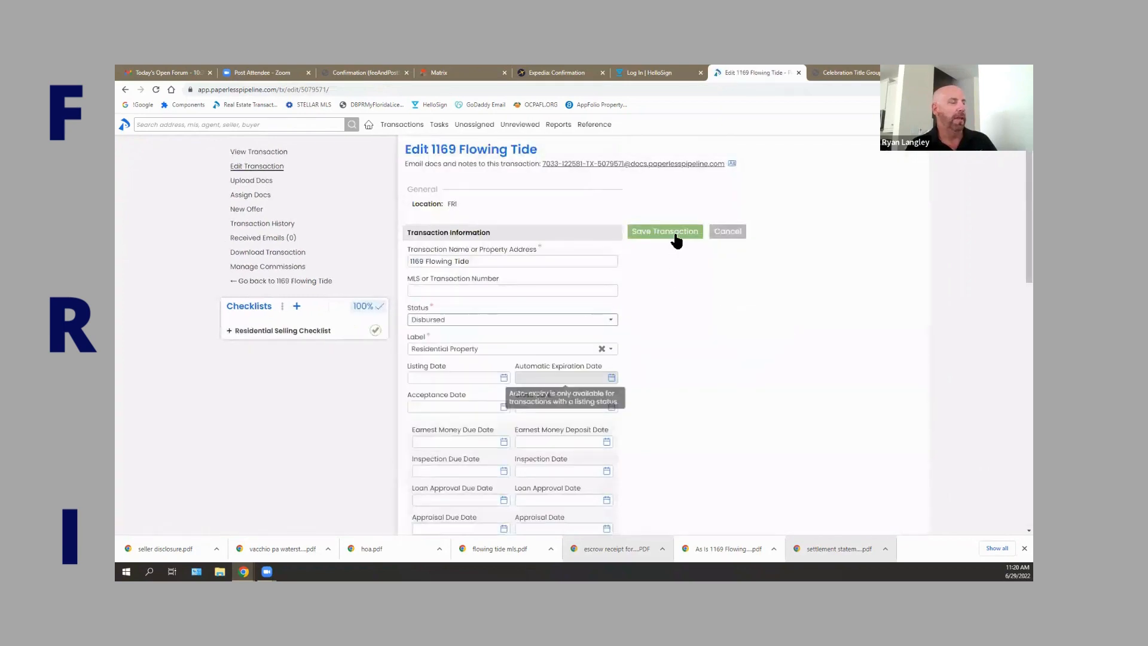
left_click(676, 233)
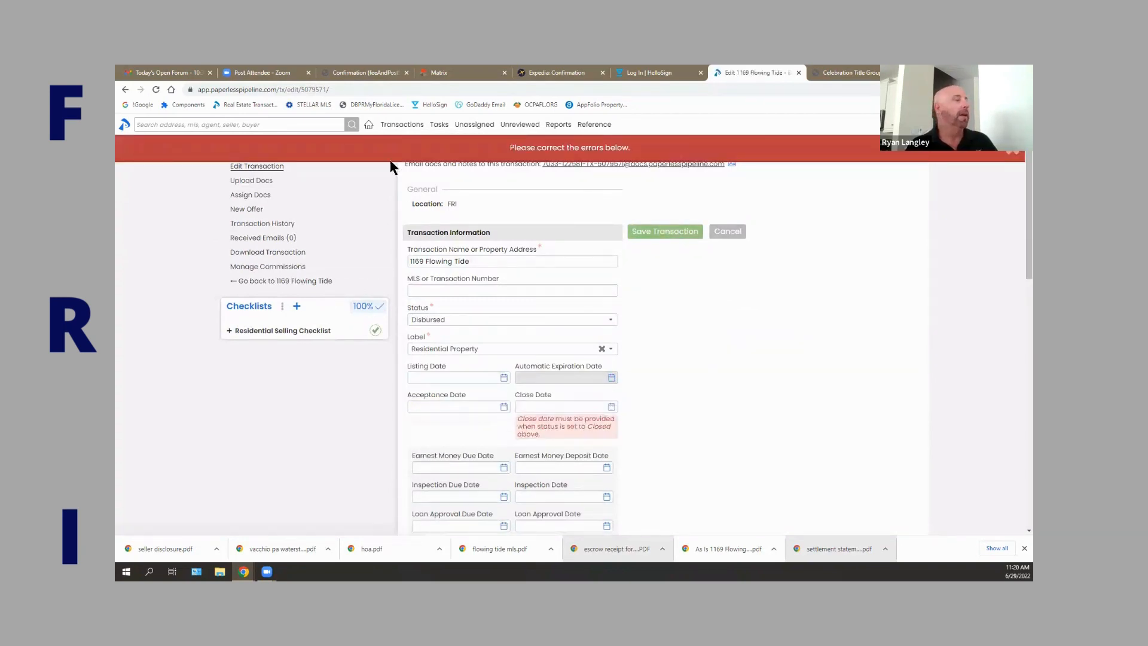
Set the Close Date to 06/29/2022 and save the transaction.
scroll(658, 347, "down", 1)
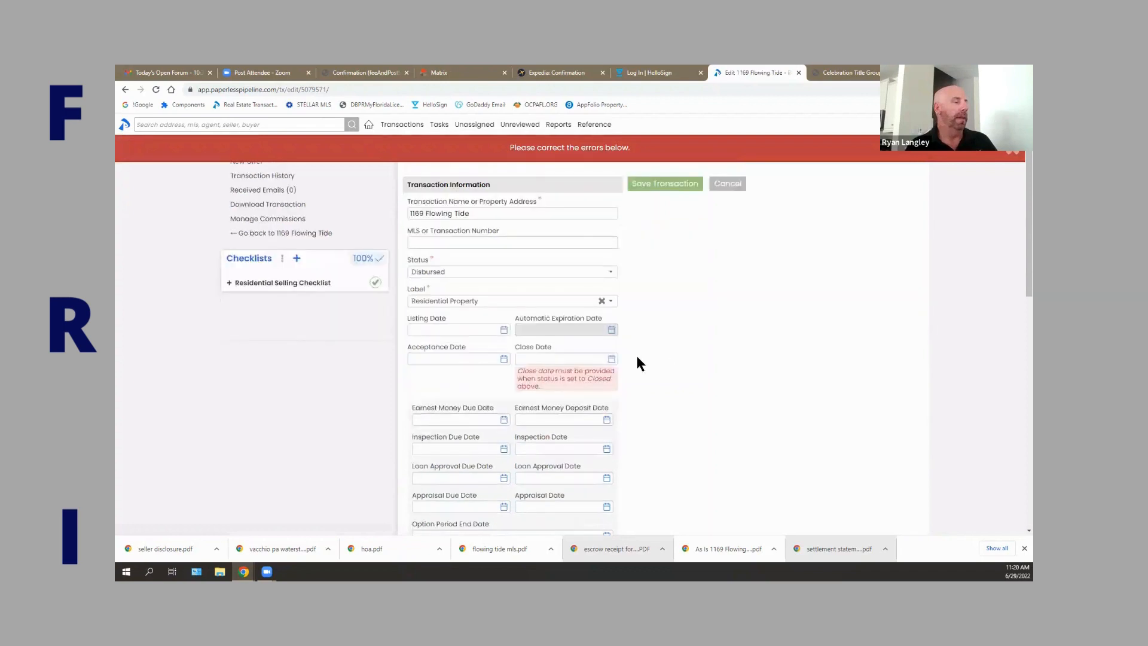
left_click(604, 354)
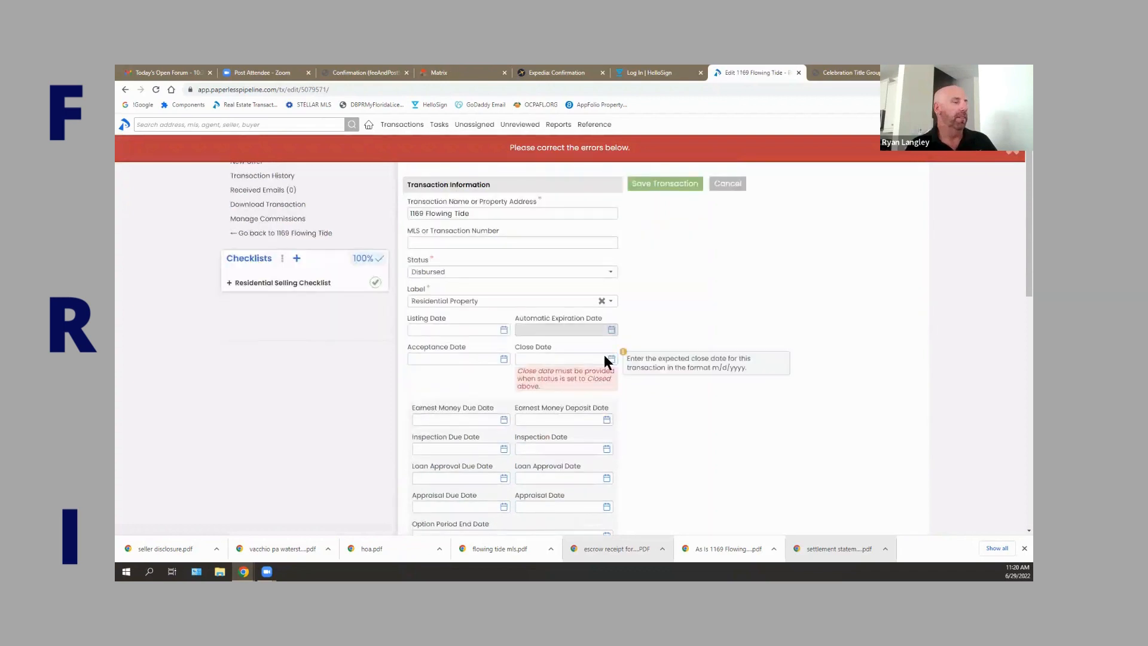
left_click(575, 448)
left_click(651, 186)
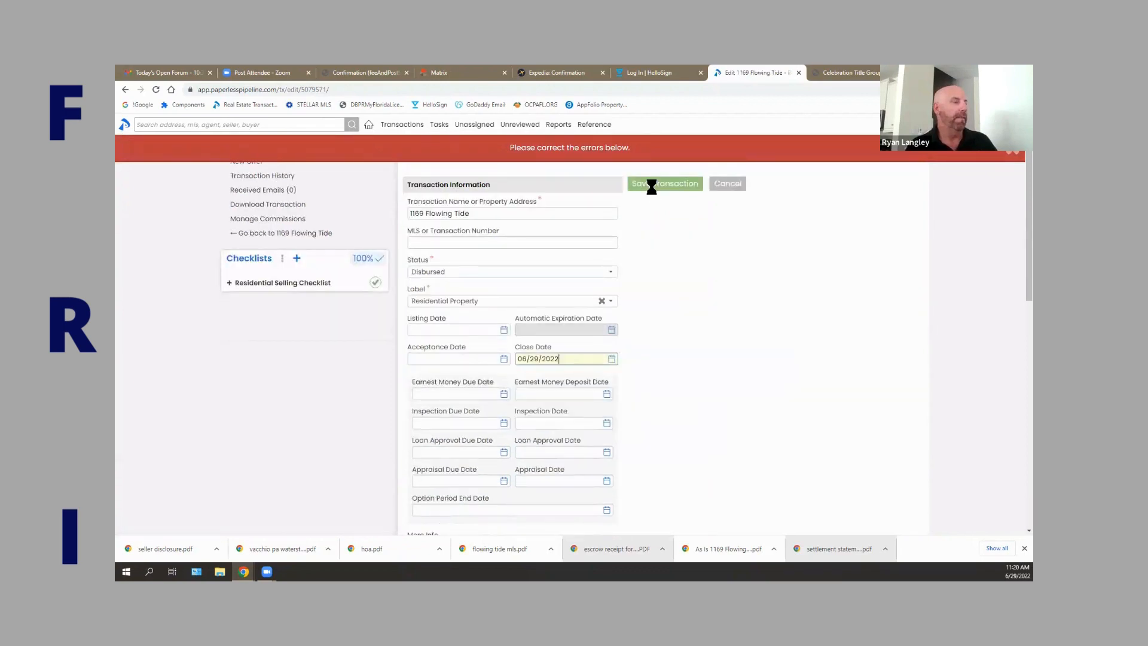